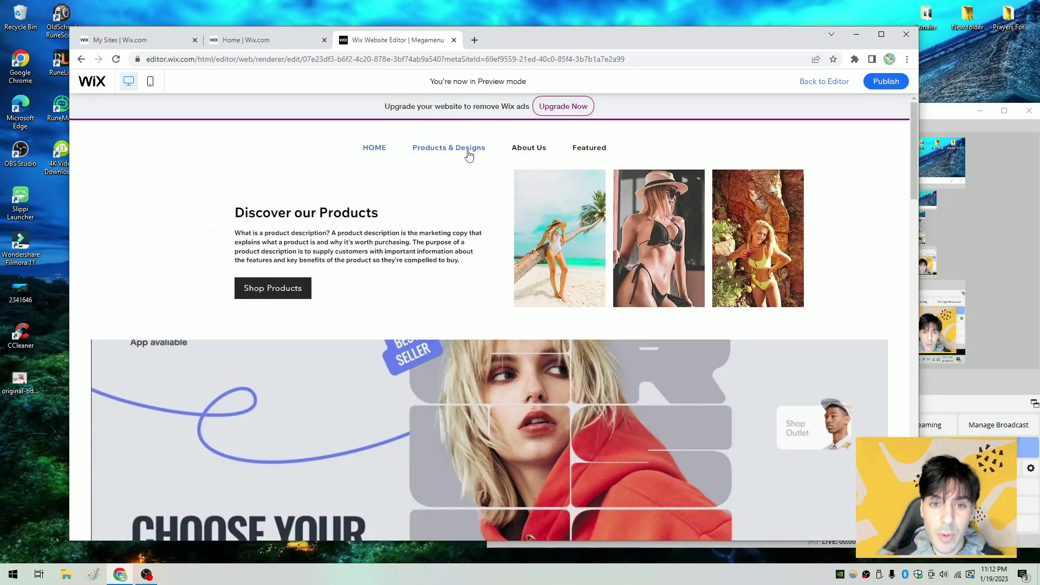
- Examine the mega menus under Products & Designs, About Us and Featured in the site preview
mouse_move(530, 155)
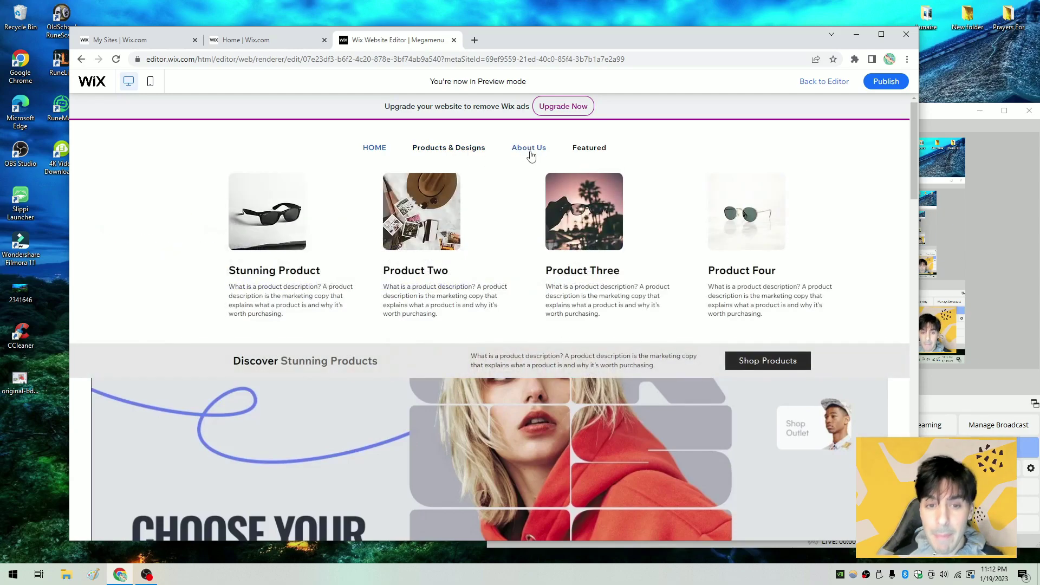
mouse_move(581, 154)
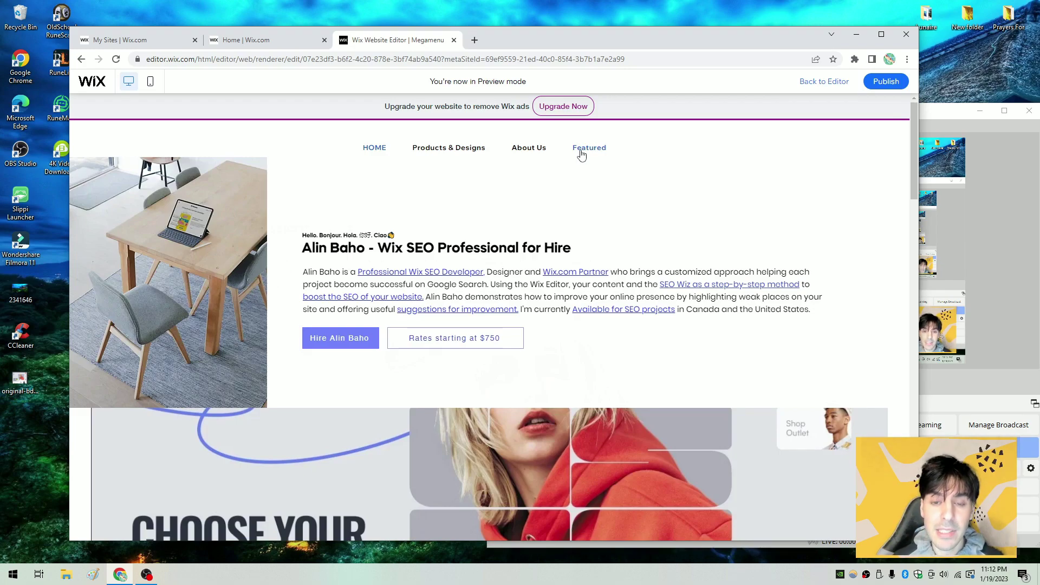
mouse_move(452, 161)
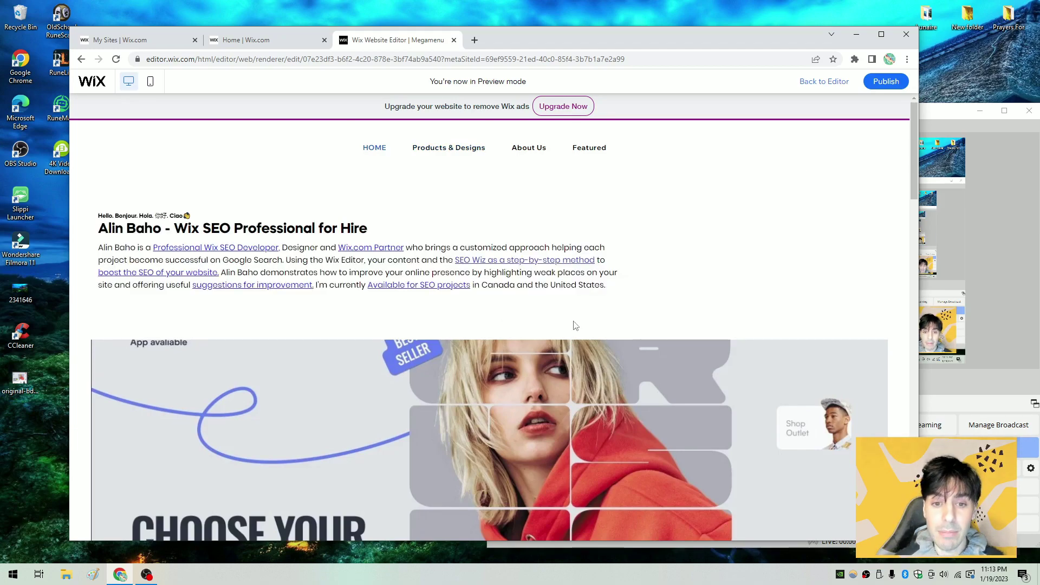
- Return to editing, delete the existing page content and the header's navigation menu, and check the cleared page in the preview
click(824, 81)
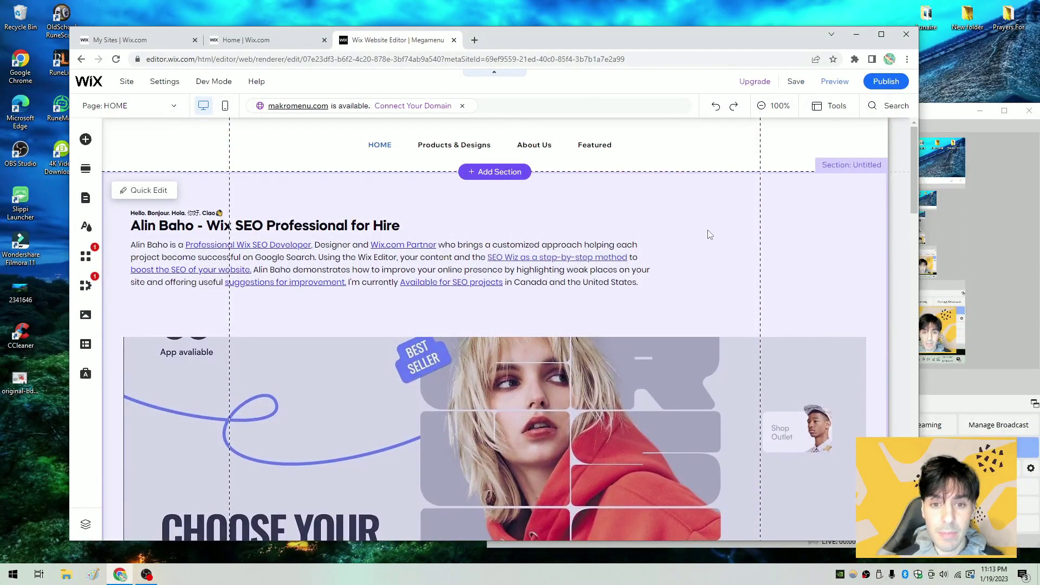
click(674, 237)
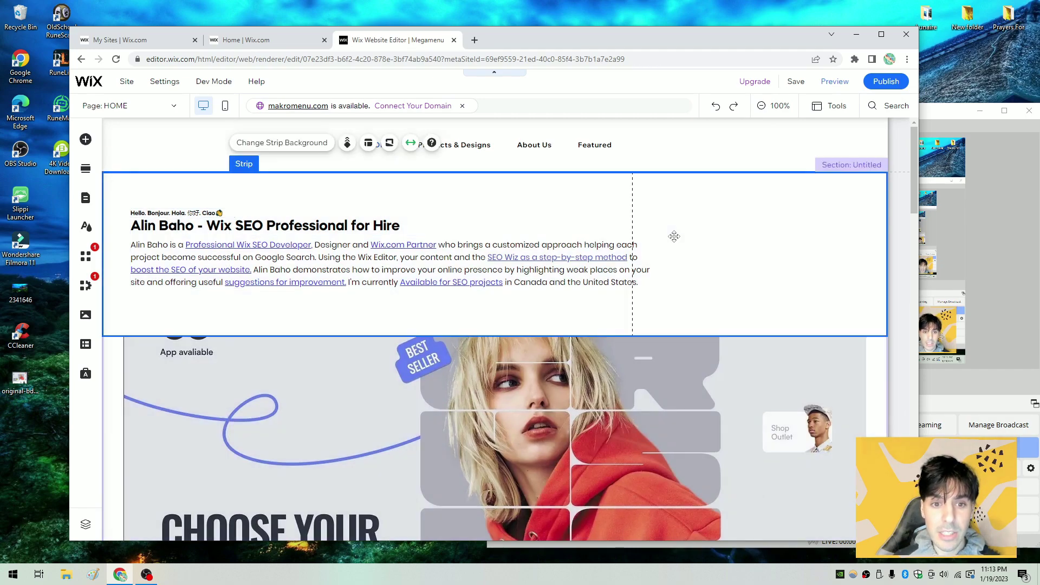
key(Delete)
click(563, 158)
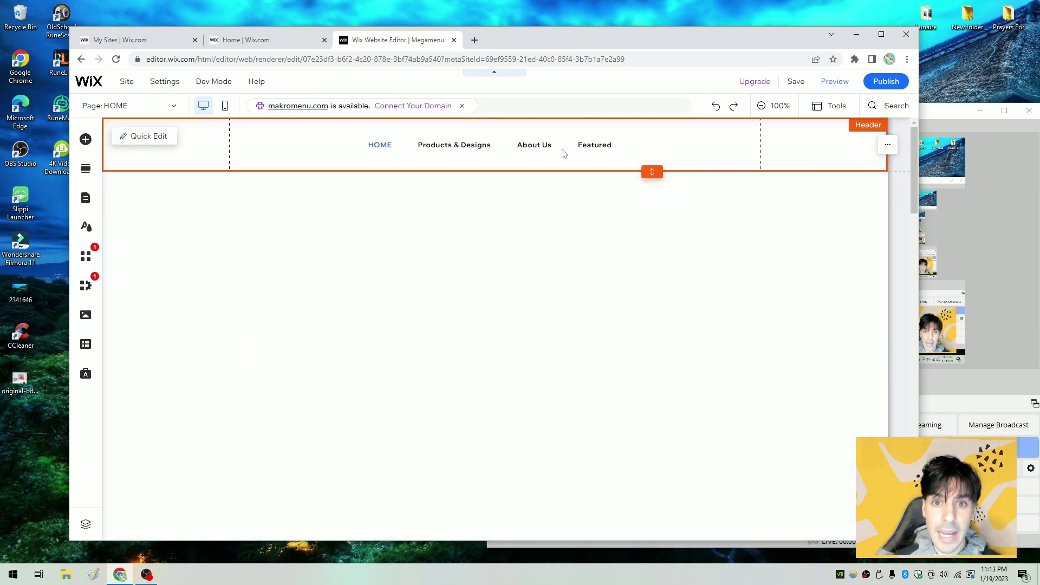
click(616, 267)
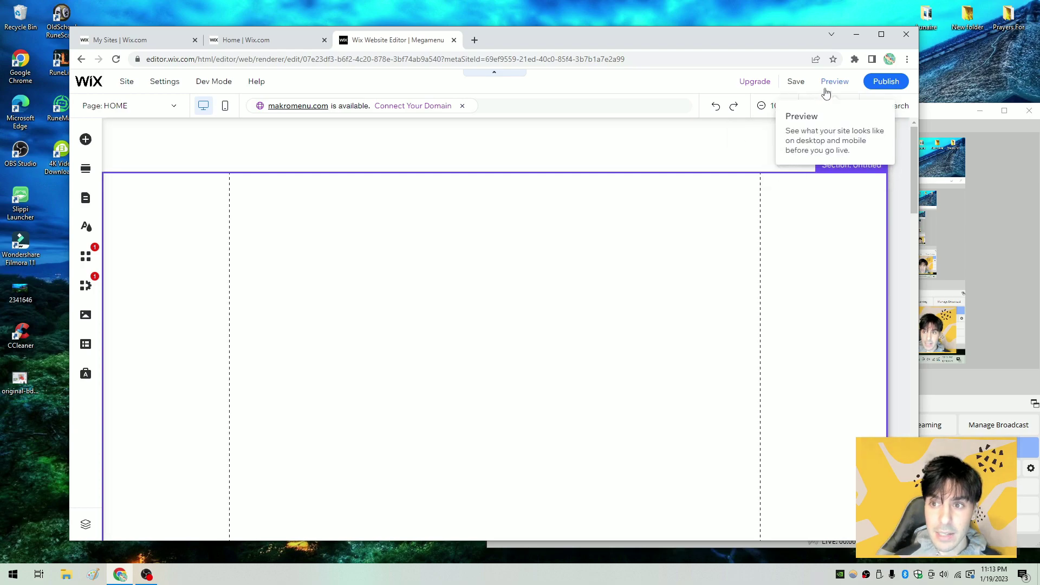
click(826, 90)
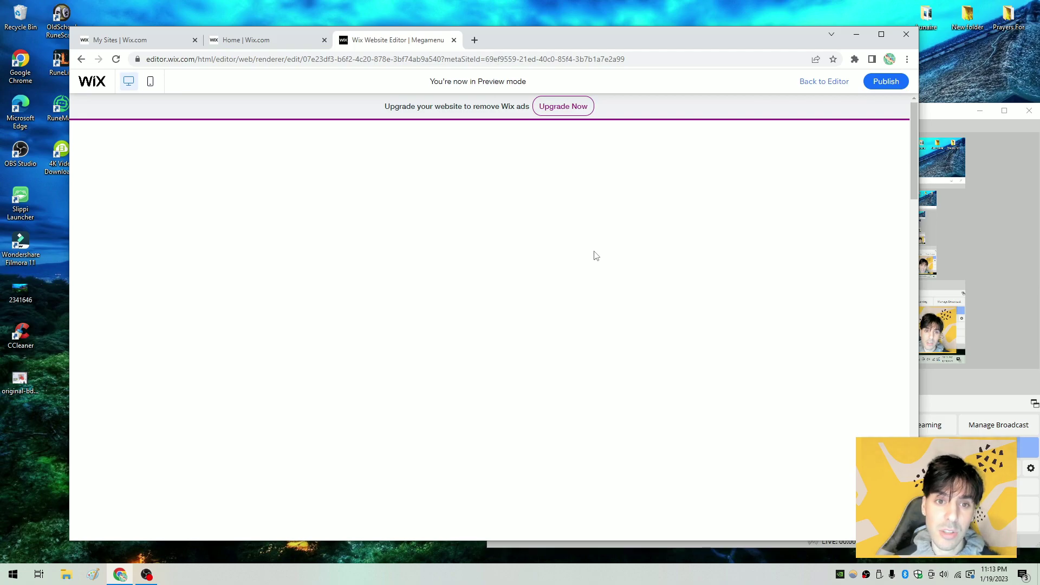
click(806, 84)
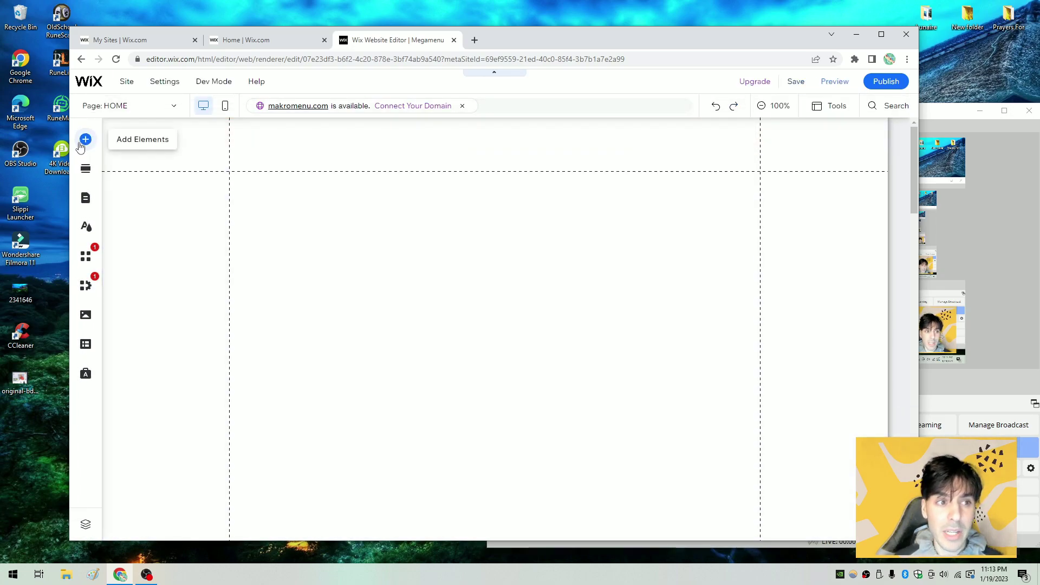
- Add the first plain horizontal menu design to the empty section of the page
click(85, 140)
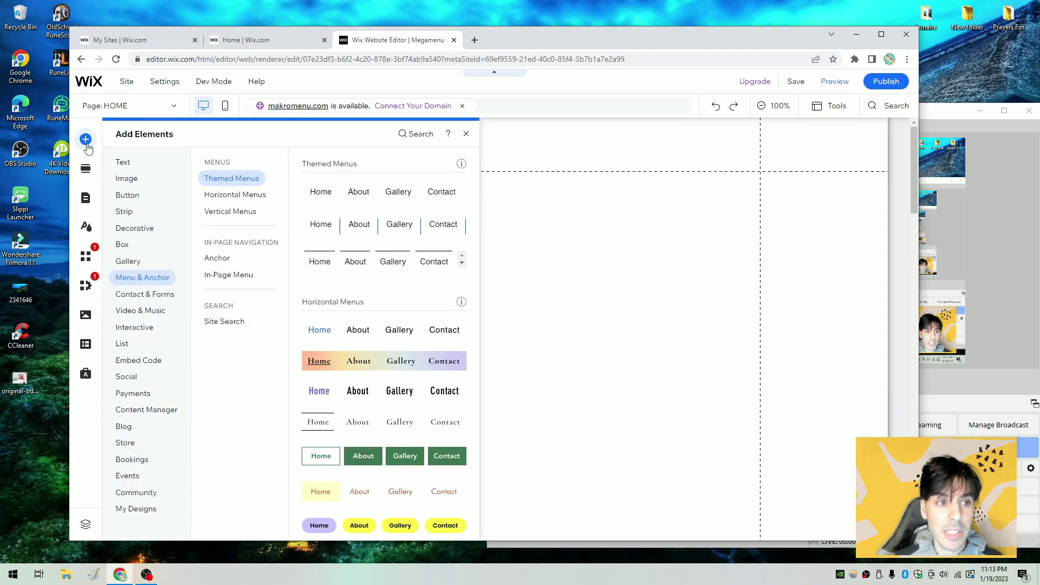
click(139, 279)
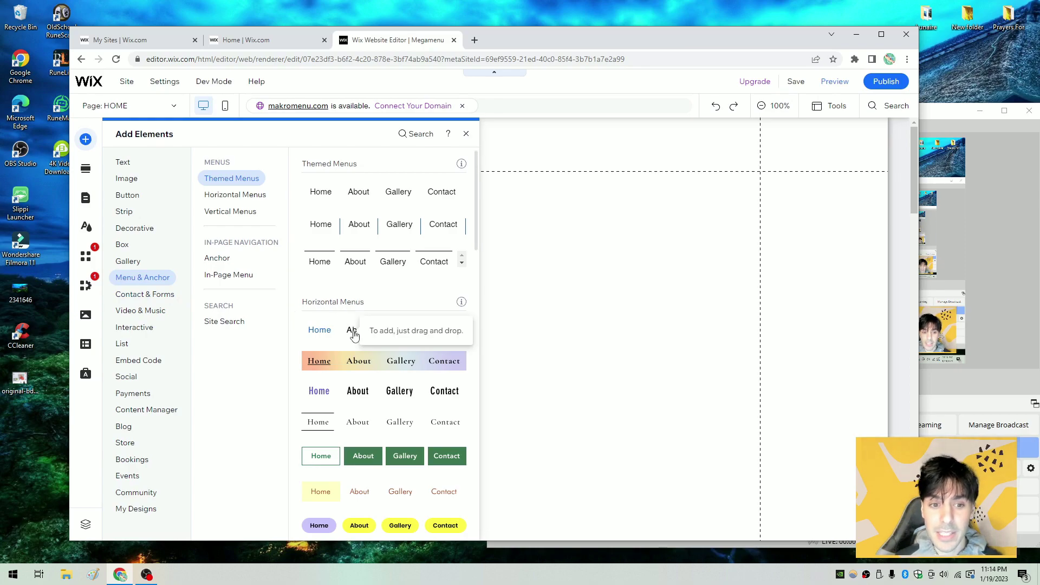
drag(356, 330, 446, 279)
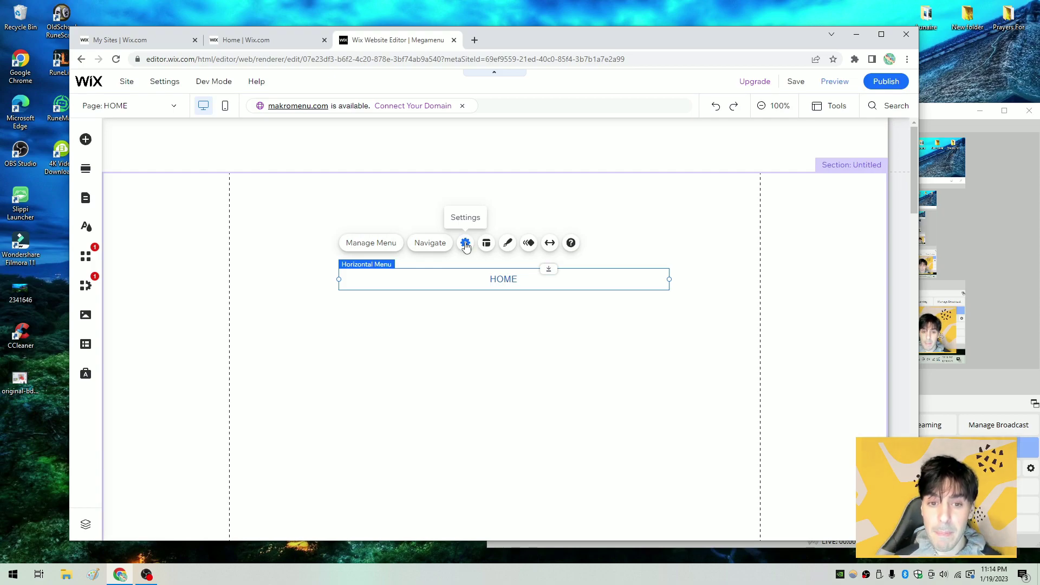
- Set the new horizontal menu as an advanced menu and close its item management
click(465, 244)
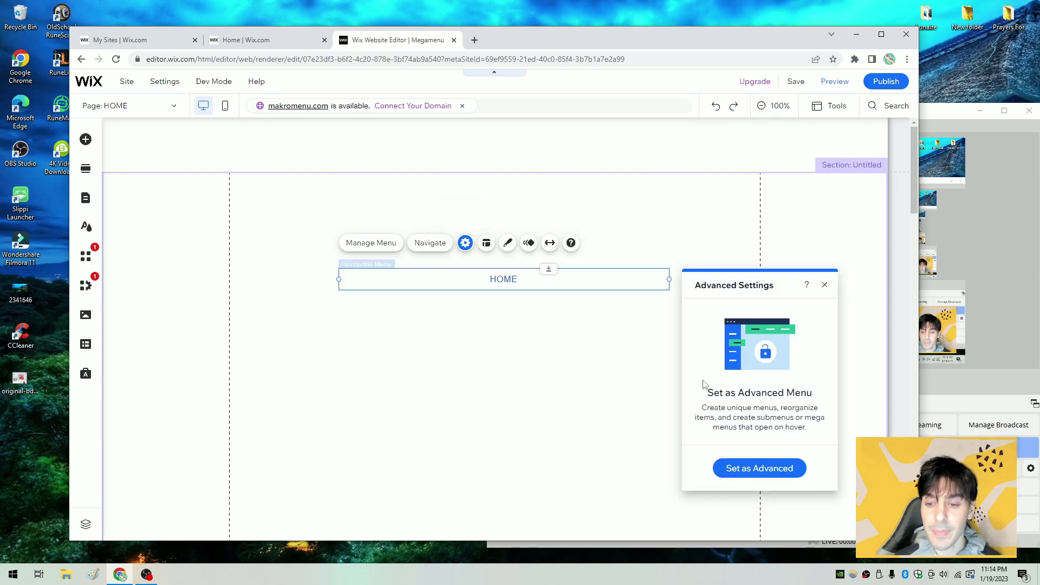
drag(738, 280, 633, 191)
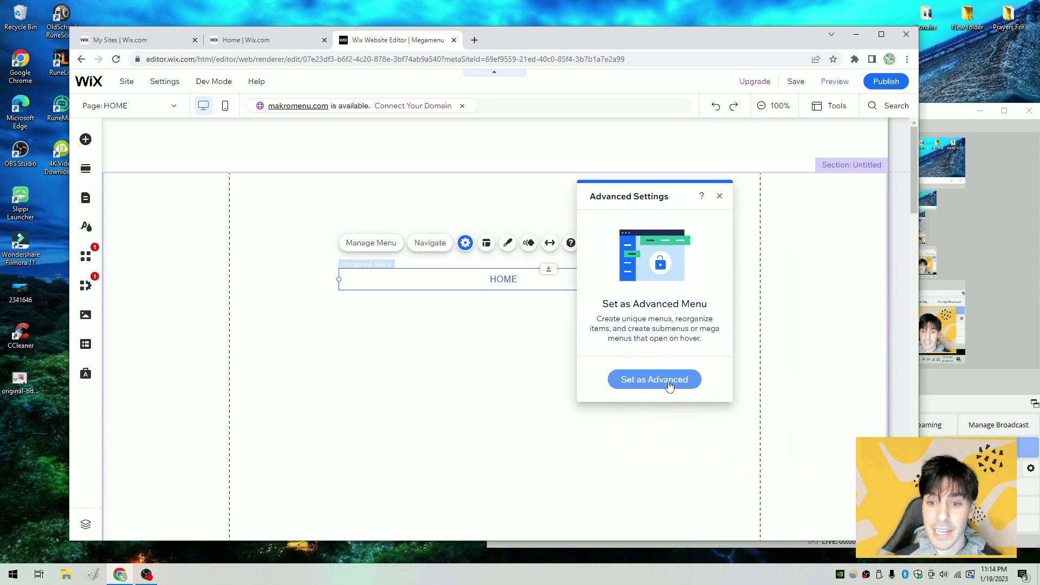
click(668, 382)
click(585, 343)
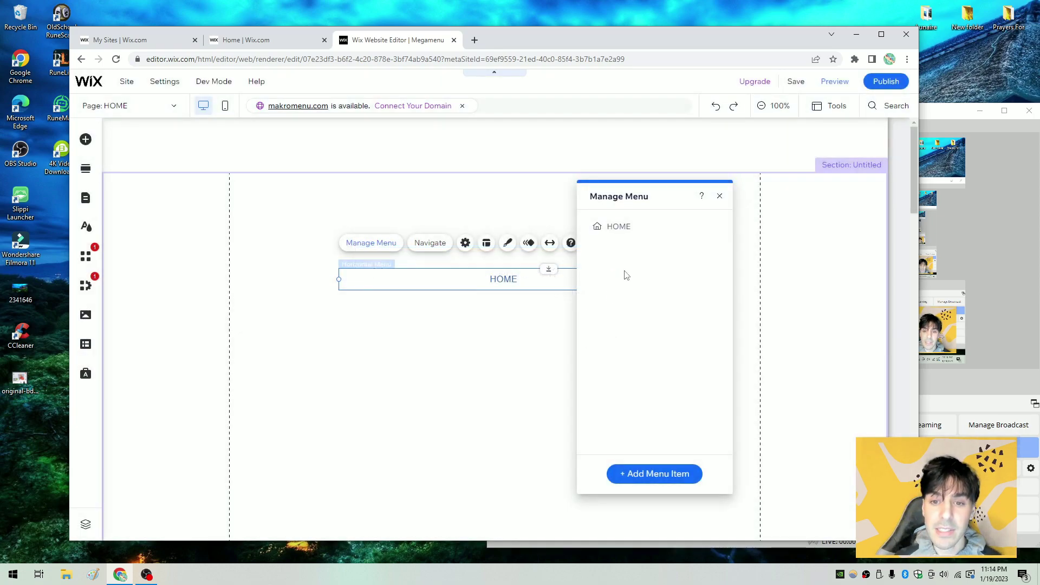
drag(629, 194, 726, 191)
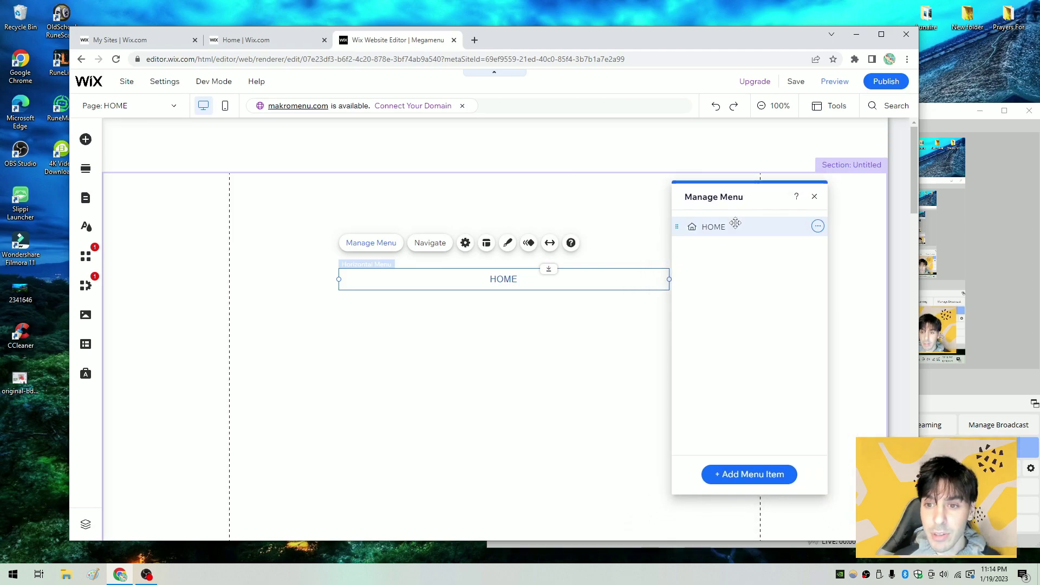
click(815, 197)
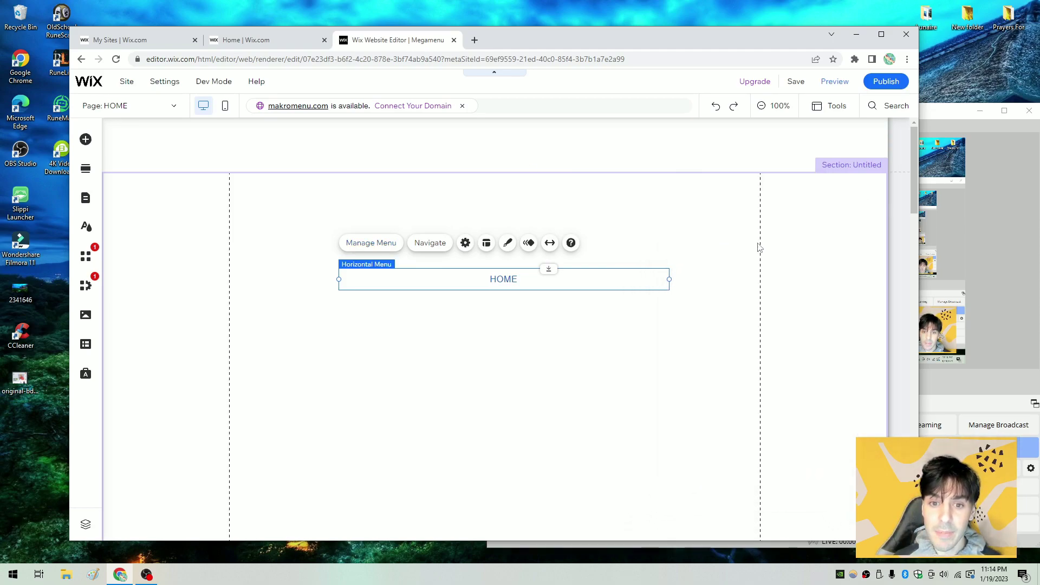
- Add a mega menu item named "Products" to the horizontal menu
click(518, 284)
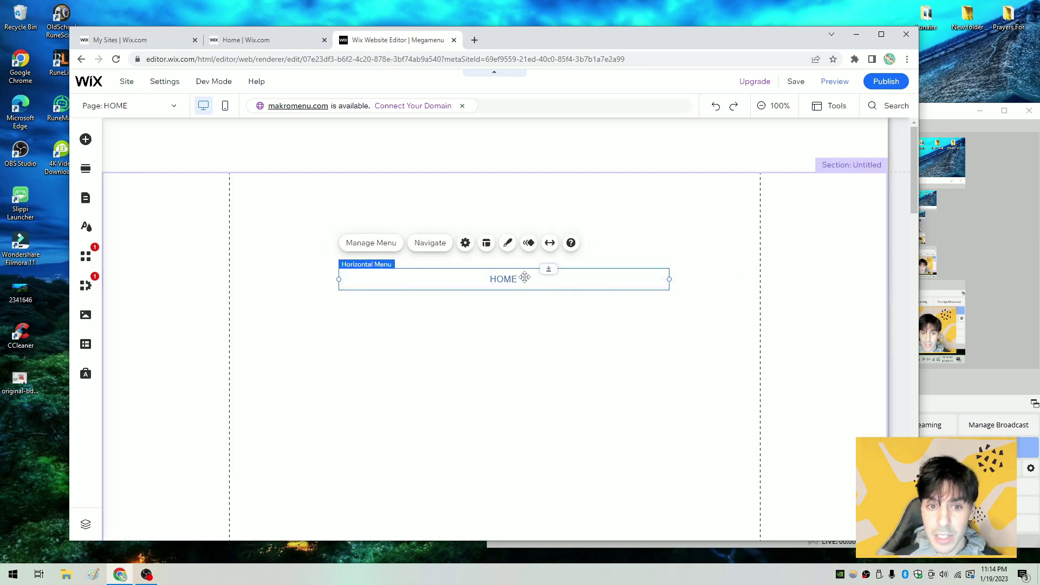
click(374, 245)
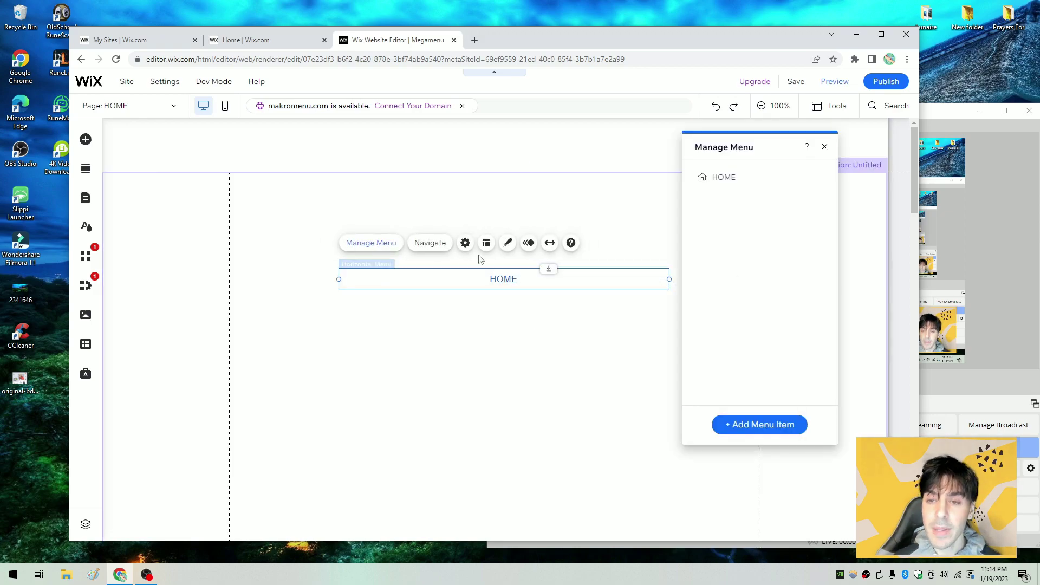
drag(726, 153, 653, 168)
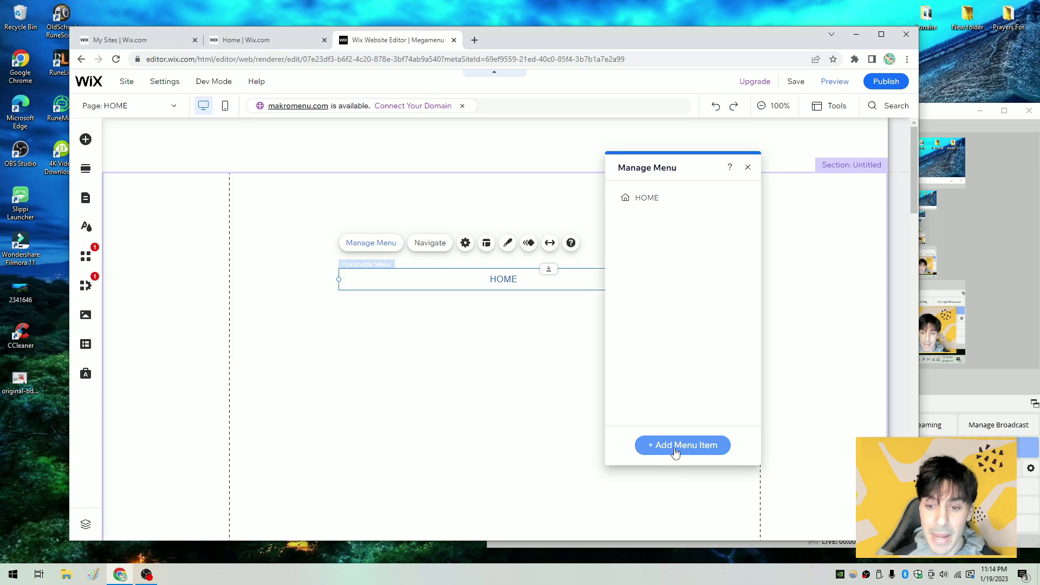
click(676, 451)
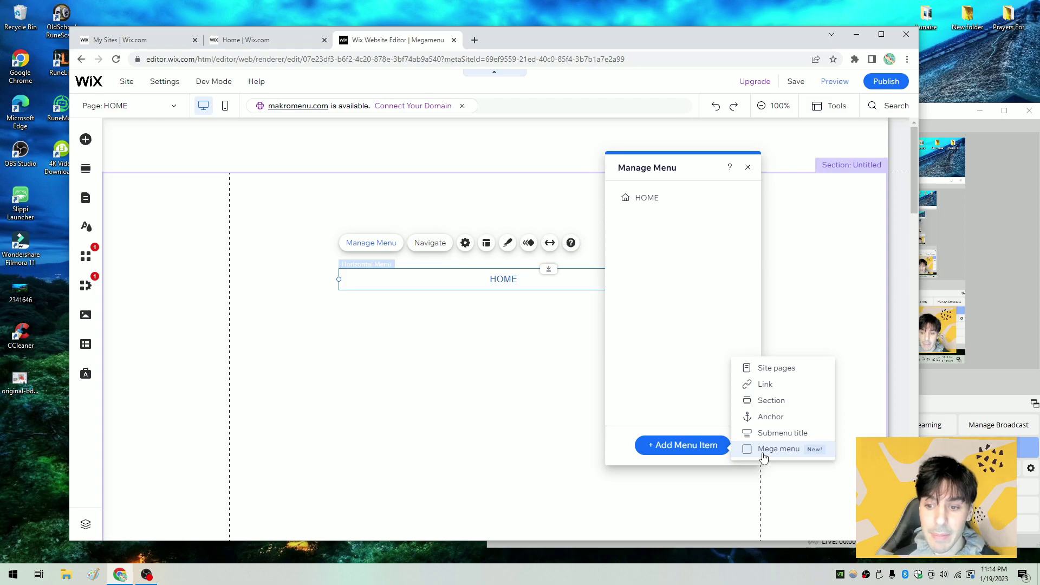
click(764, 455)
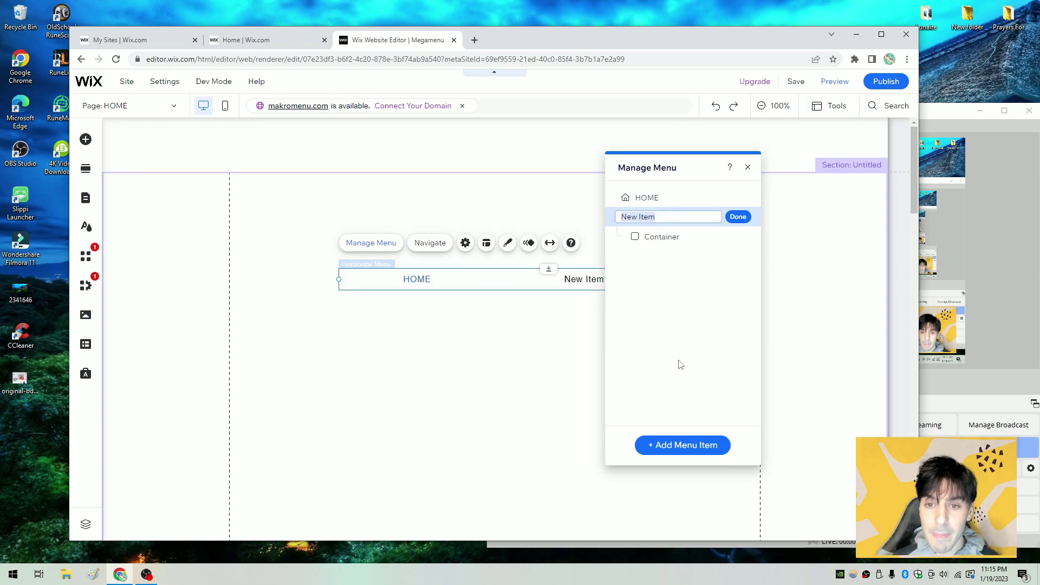
mouse_move(667, 238)
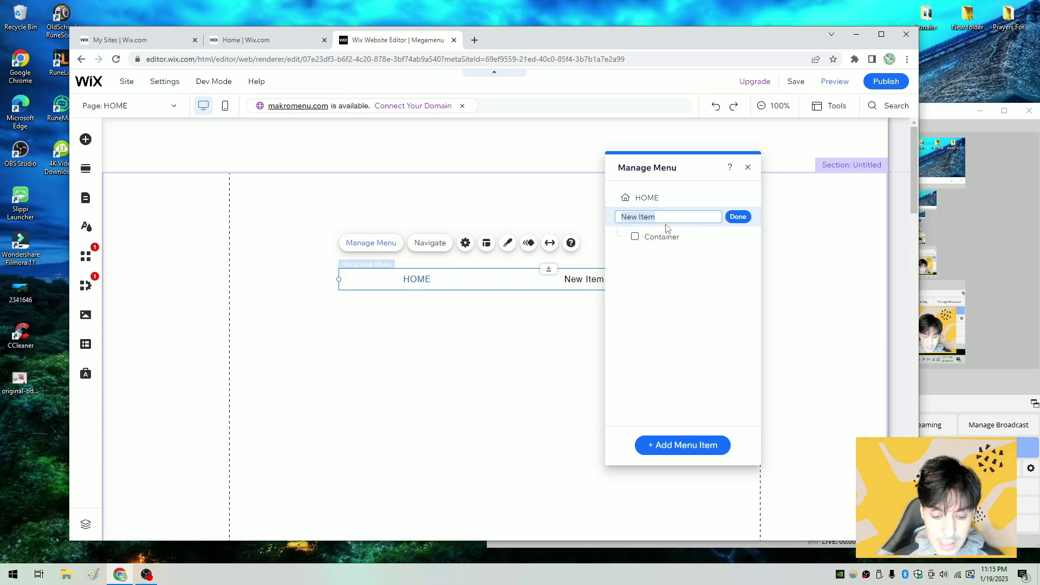
text(Productr)
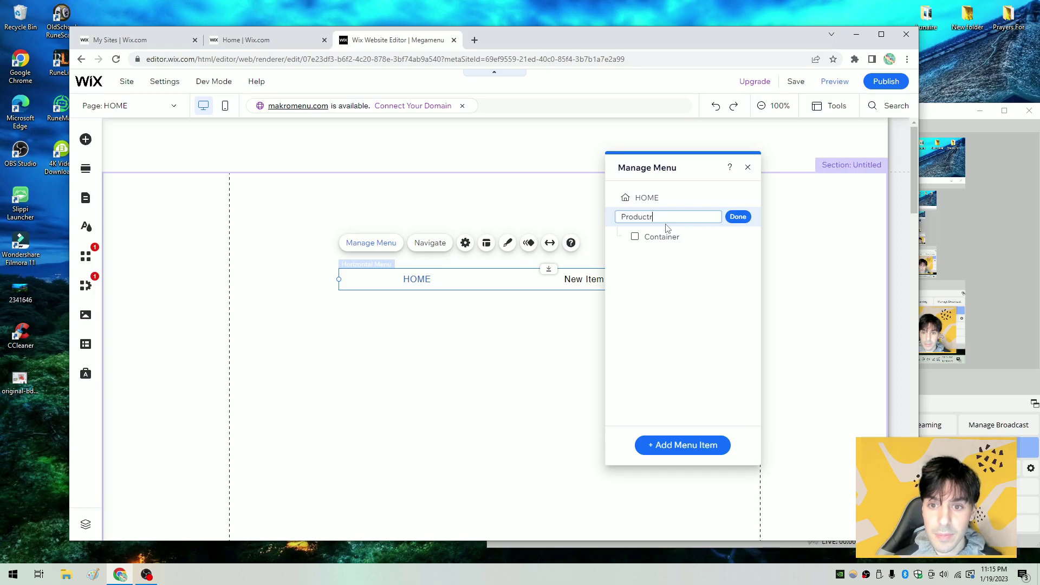
key(BackSpace)
text(s)
click(737, 217)
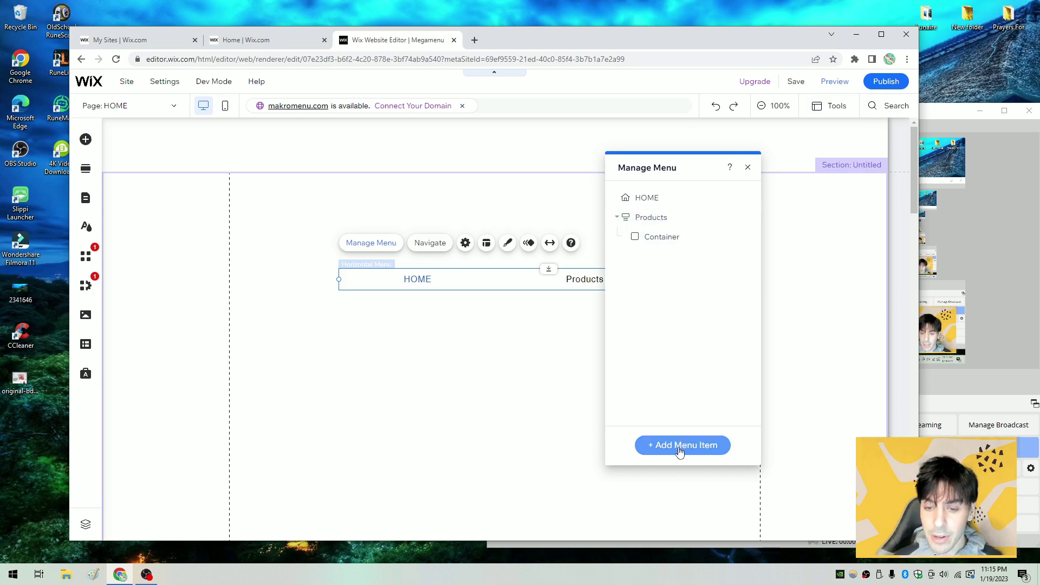
- Add a second mega menu item named "Featured Products"
click(680, 452)
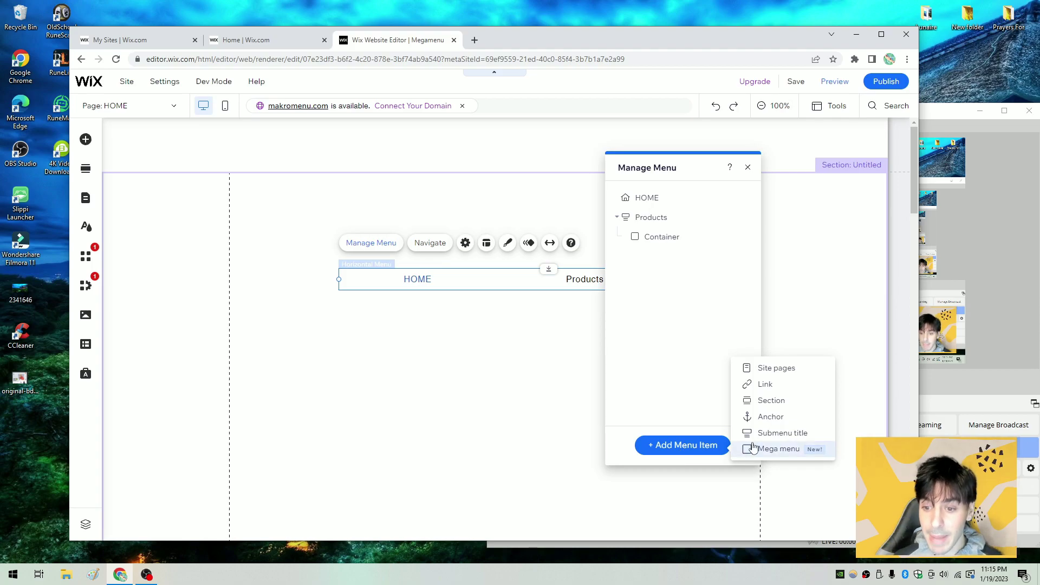
click(753, 448)
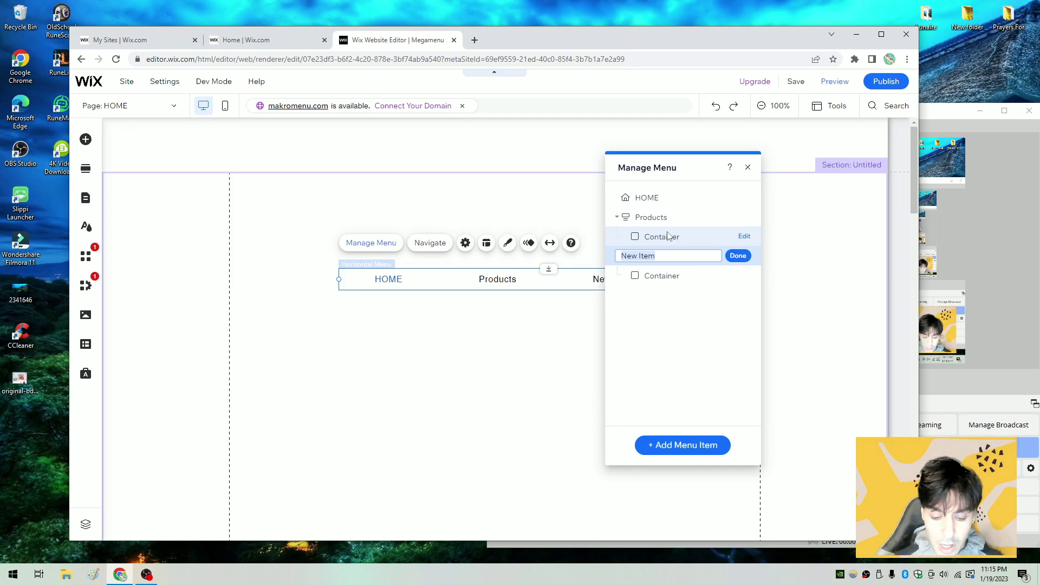
text(Featured Pr)
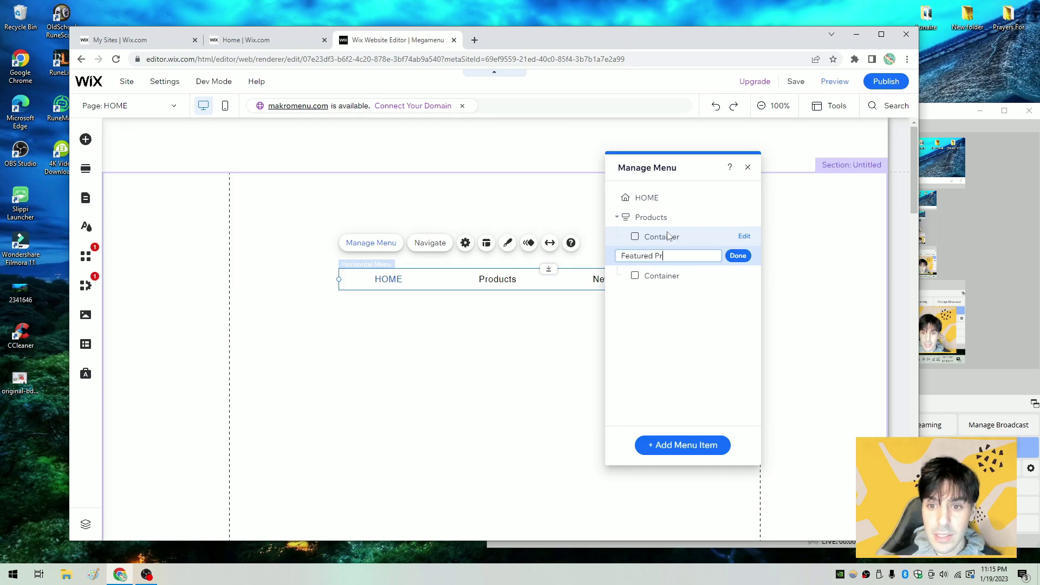
text(oducts)
key(Return)
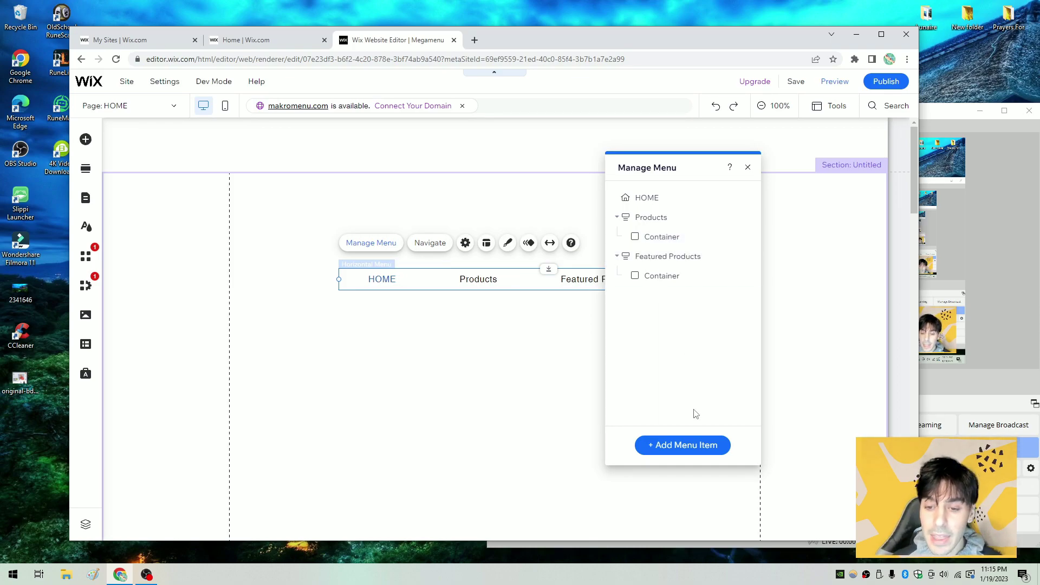
- Add a third mega menu item named "About Us" and move the horizontal menu slightly up the page
click(671, 445)
click(749, 449)
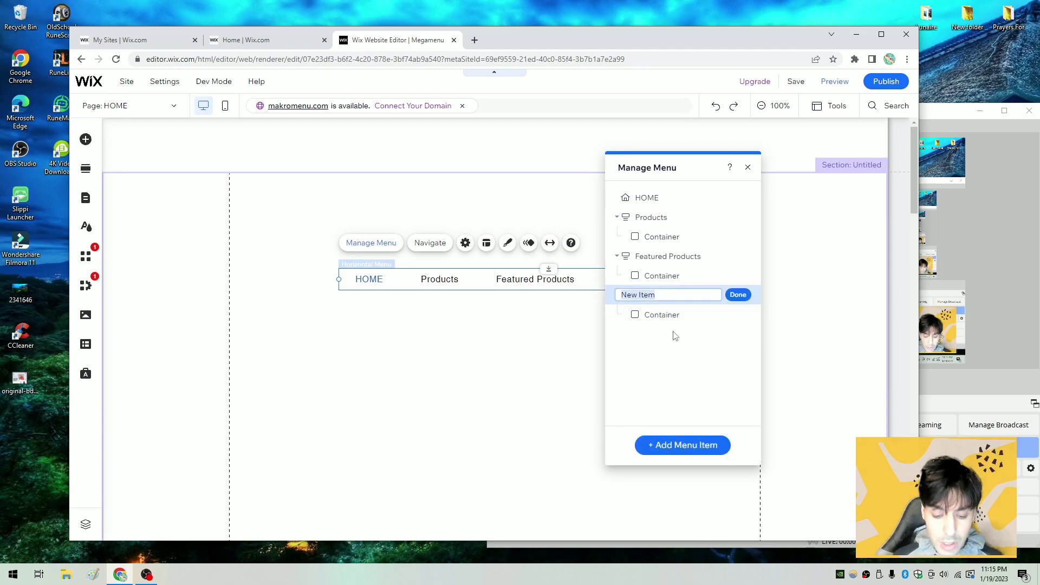
text(About Us)
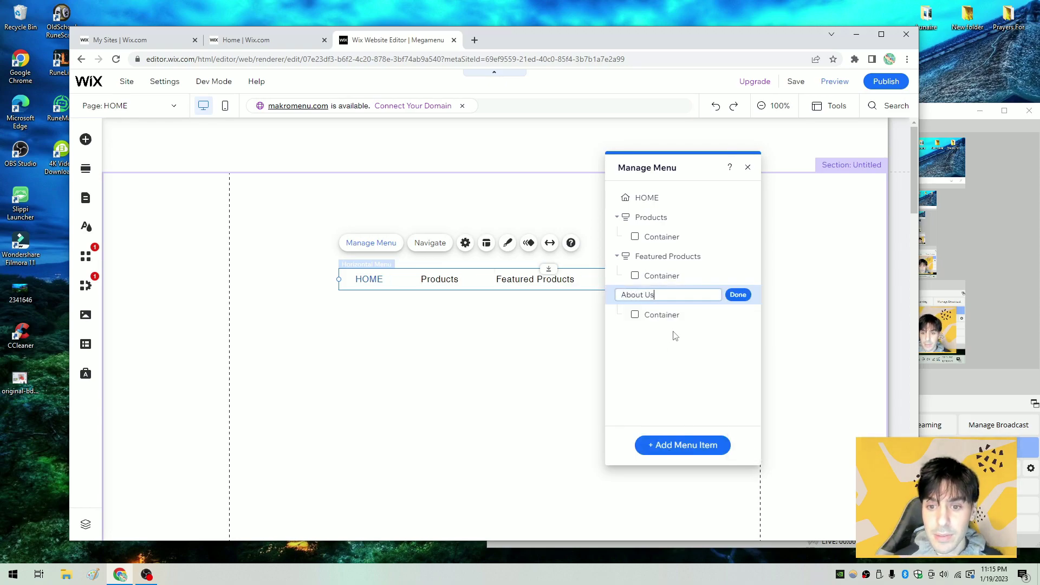
key(Return)
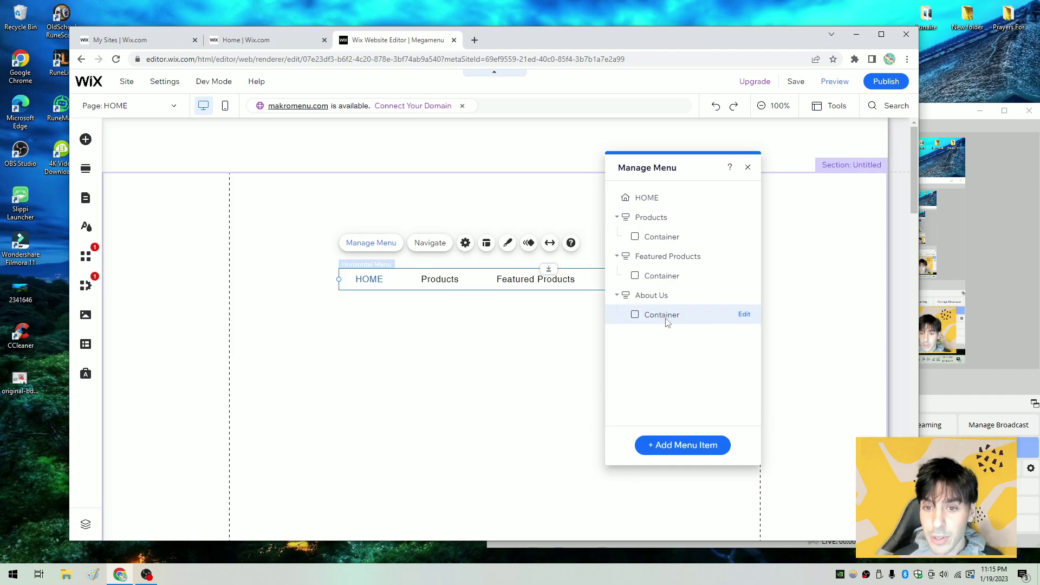
click(748, 167)
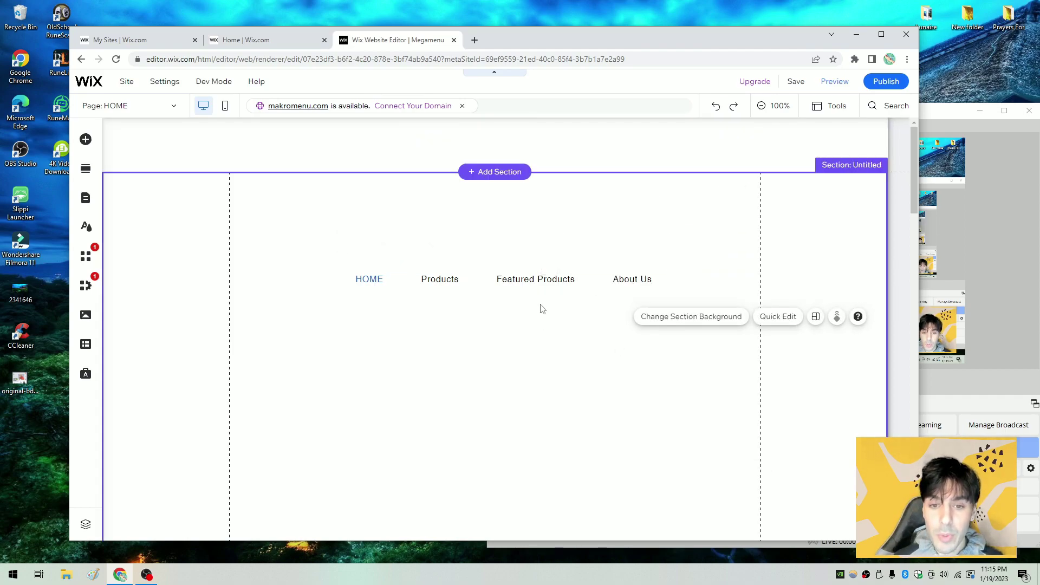
drag(540, 279, 547, 259)
click(86, 140)
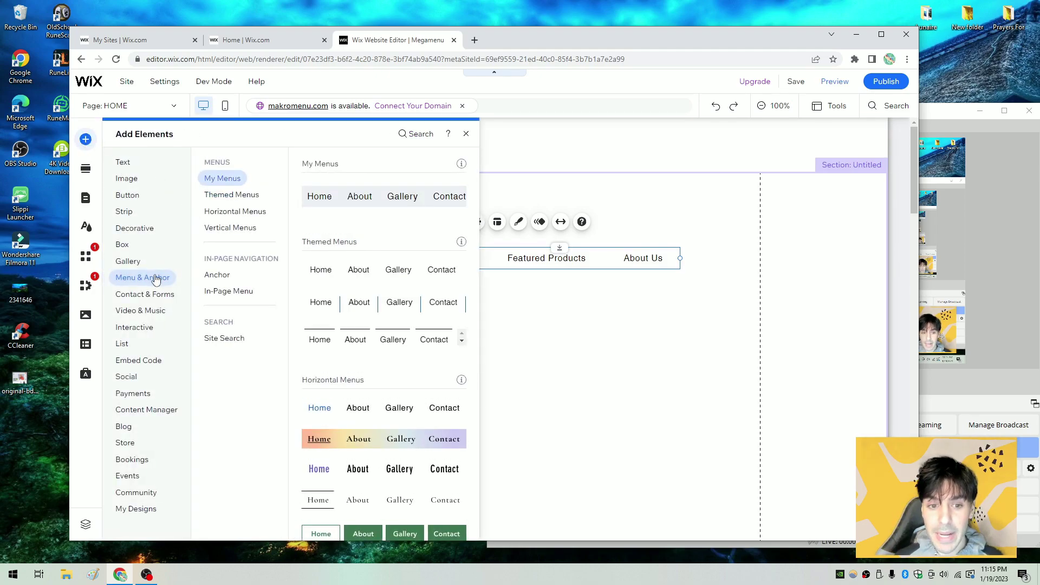
drag(348, 408, 465, 261)
right_click(492, 368)
click(432, 360)
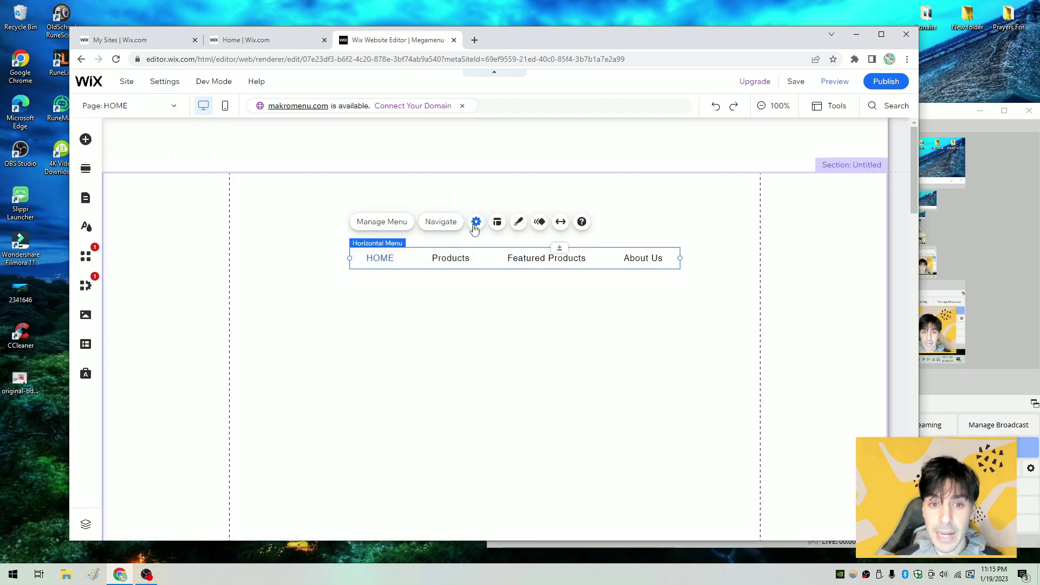
- Open the Products mega menu container for editing, extend its height downward and leave the mega menu mode
click(386, 222)
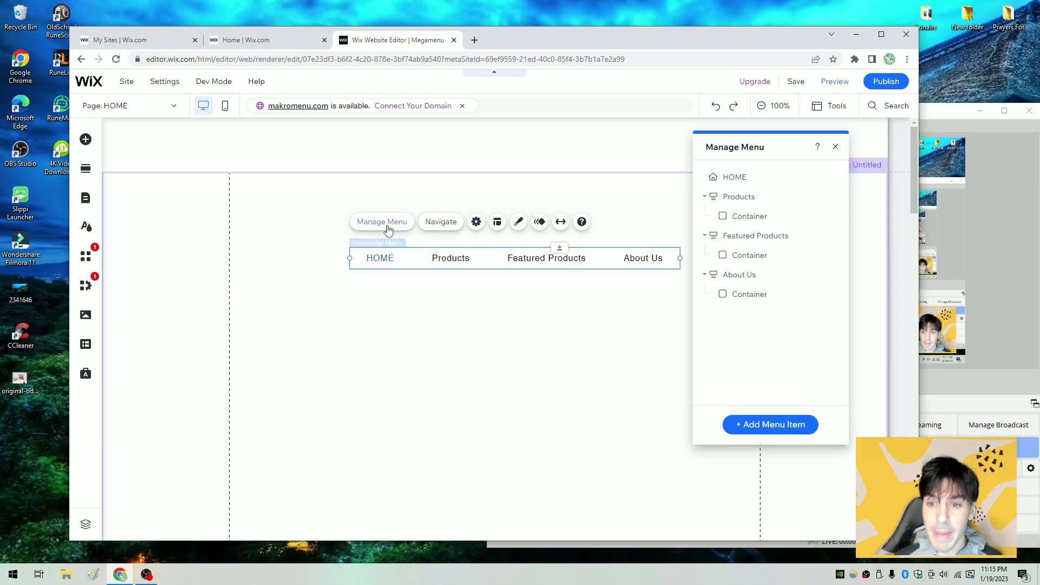
click(764, 427)
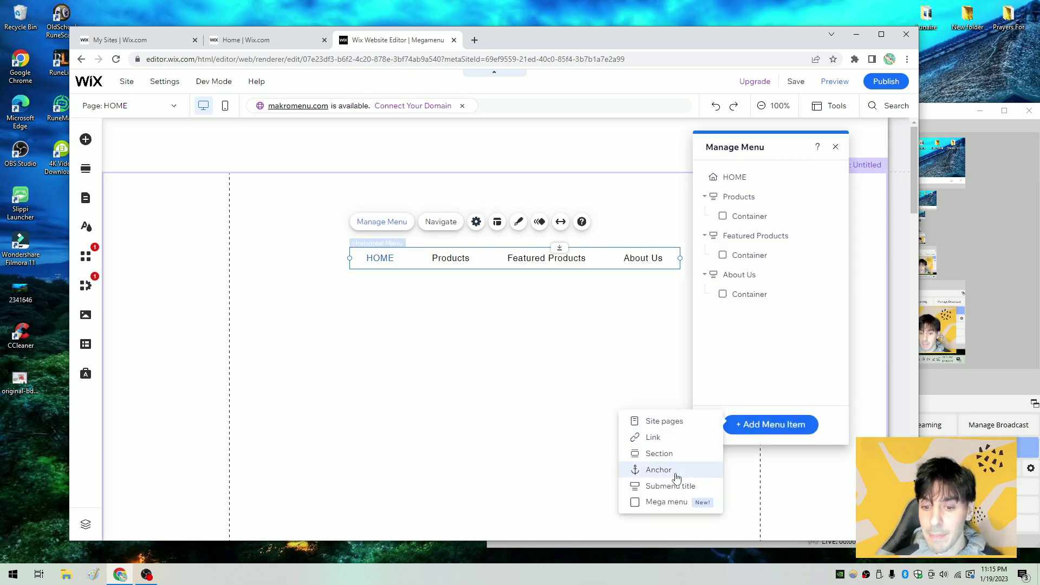
click(759, 335)
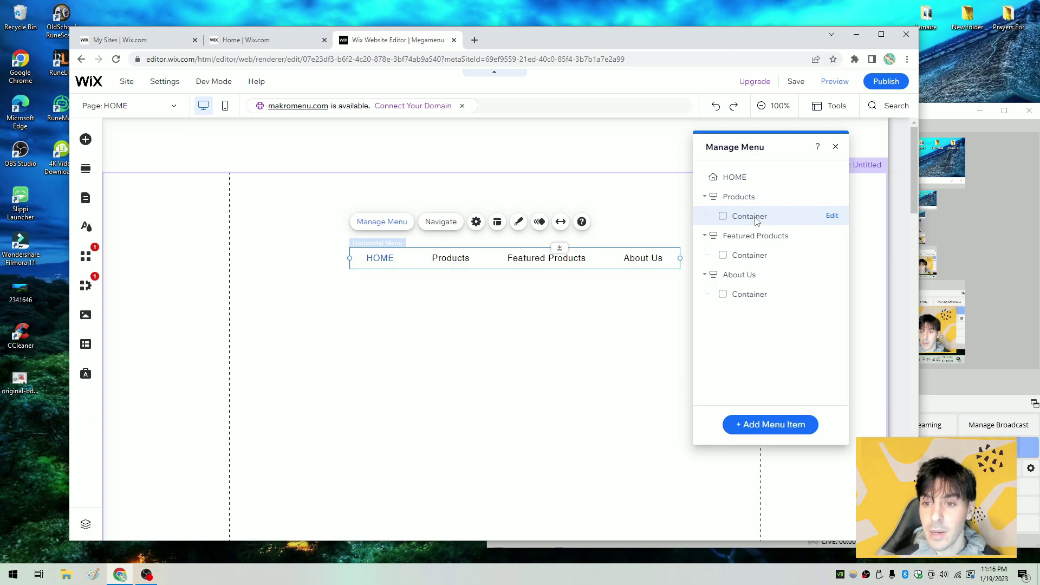
click(832, 216)
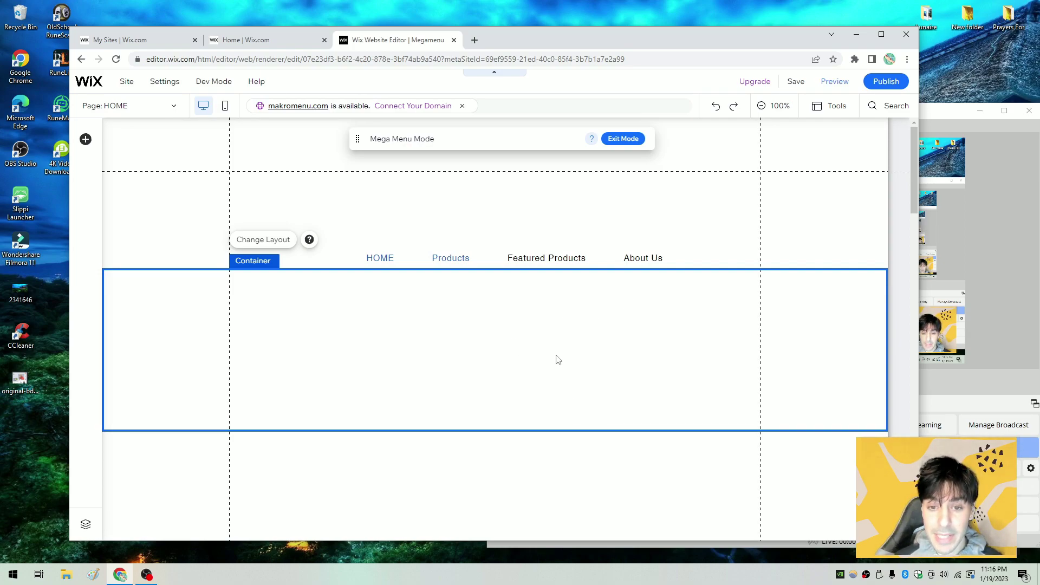
drag(623, 431, 639, 475)
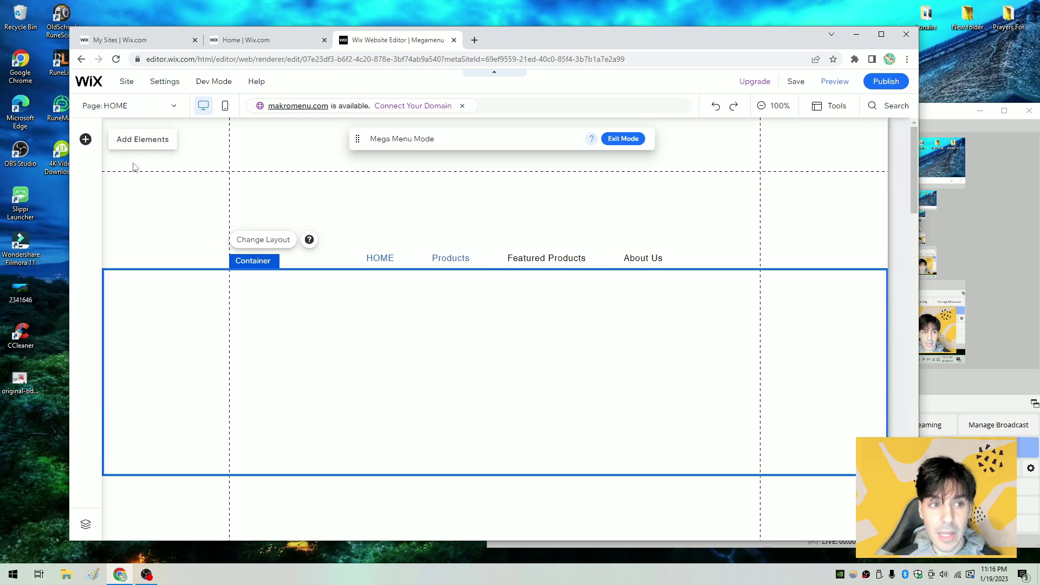
click(622, 140)
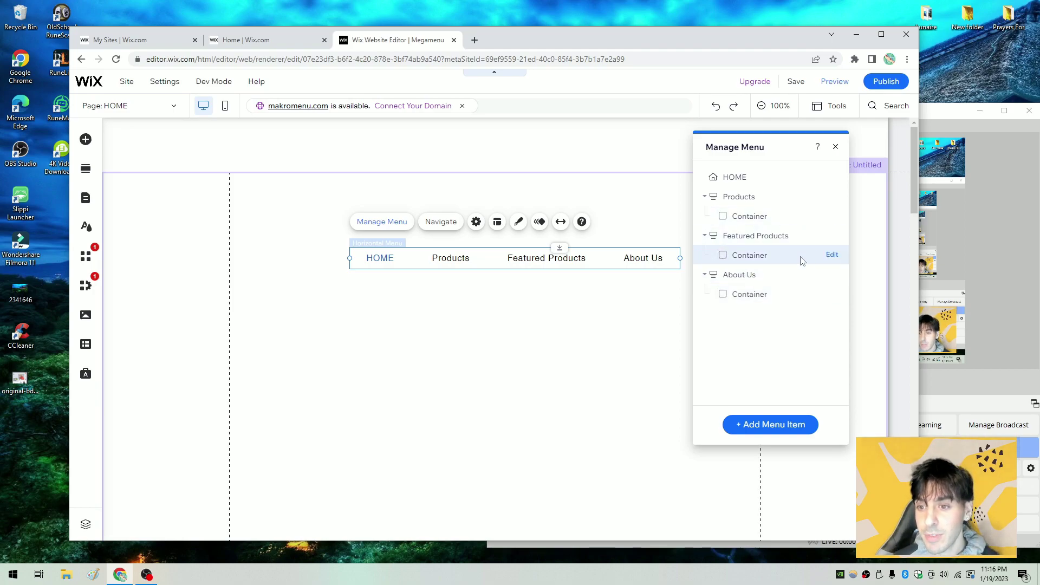
- Make the Featured Products mega menu container taller and place a Heading 6 text at the left margin inside it
click(832, 259)
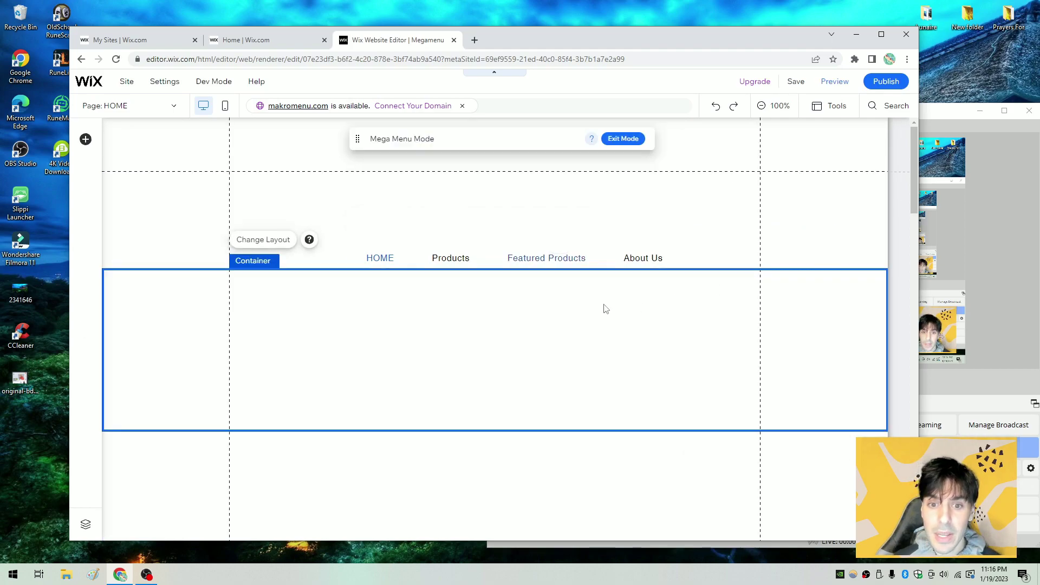
drag(593, 426, 592, 460)
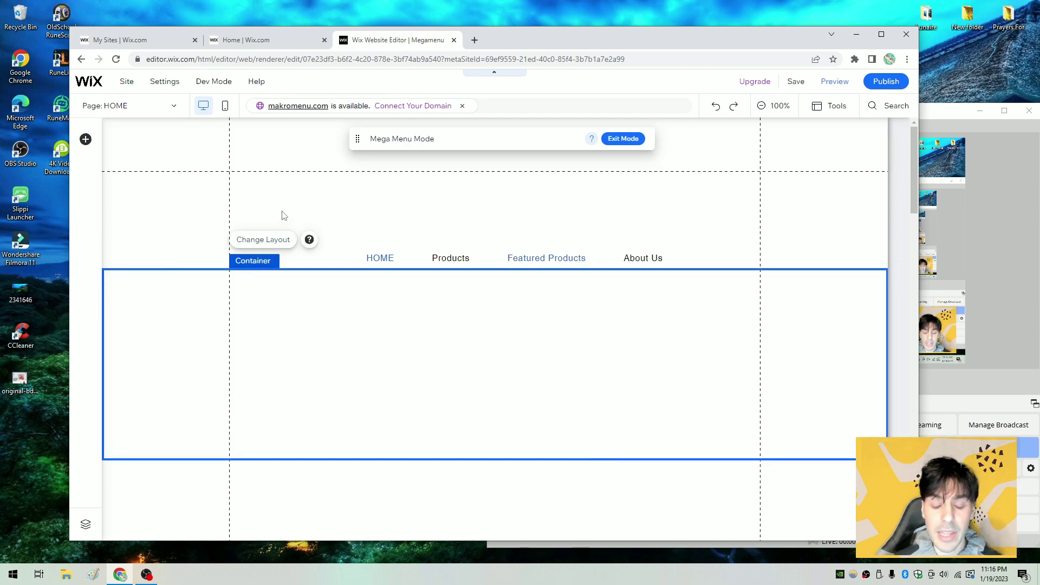
click(86, 139)
click(126, 179)
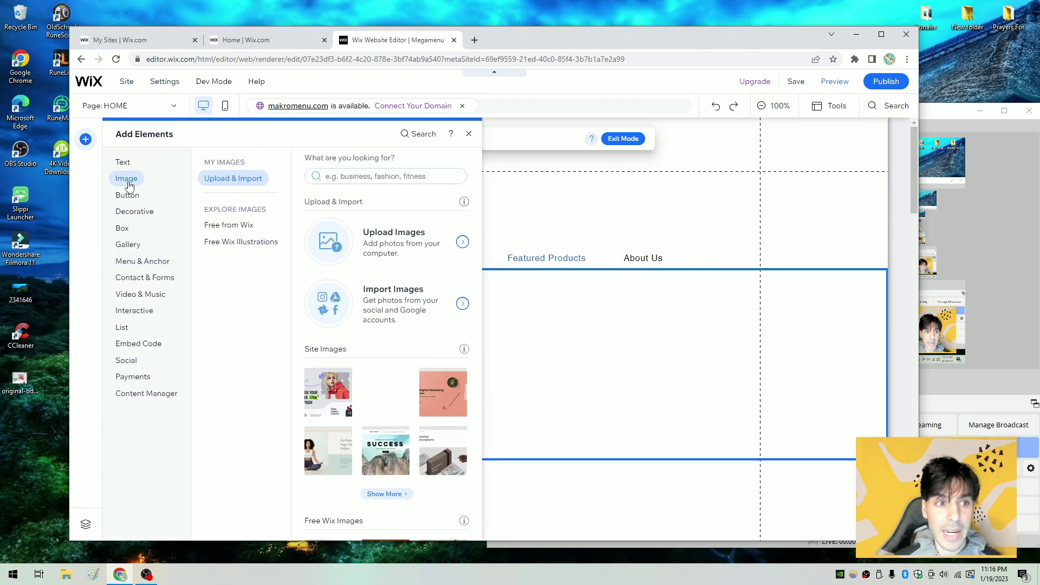
click(123, 164)
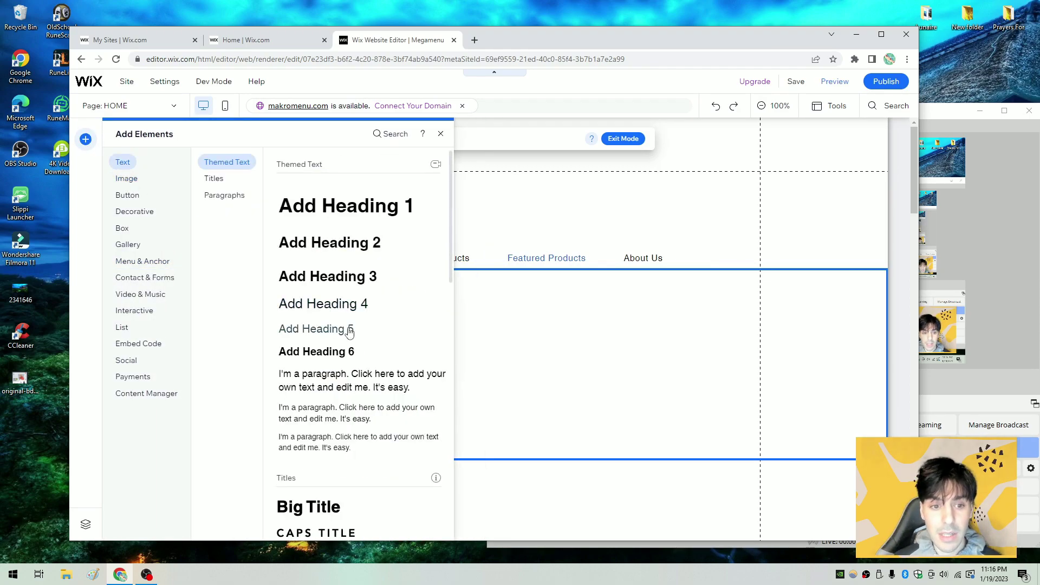
drag(318, 352, 482, 320)
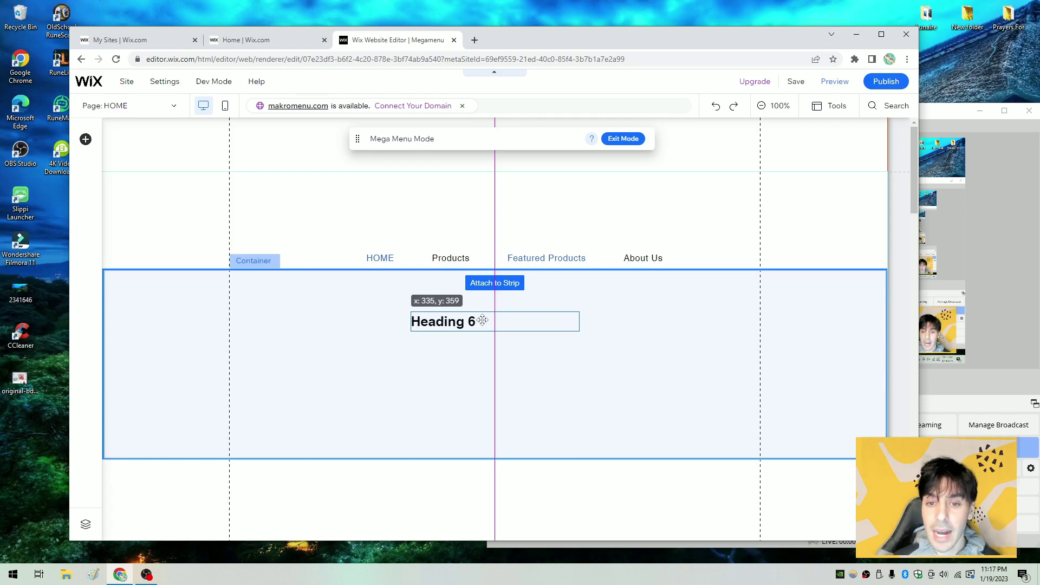
drag(482, 320, 307, 321)
- Widen the heading's text box and change its text to "Featured Product"
drag(403, 324, 466, 324)
double_click(407, 324)
text(Fea)
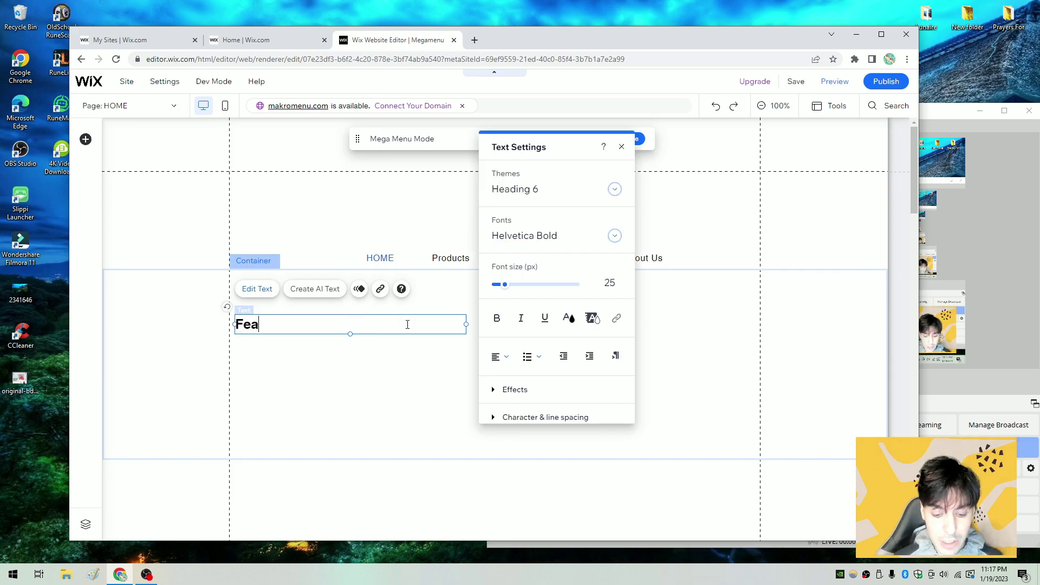
text(tured Product)
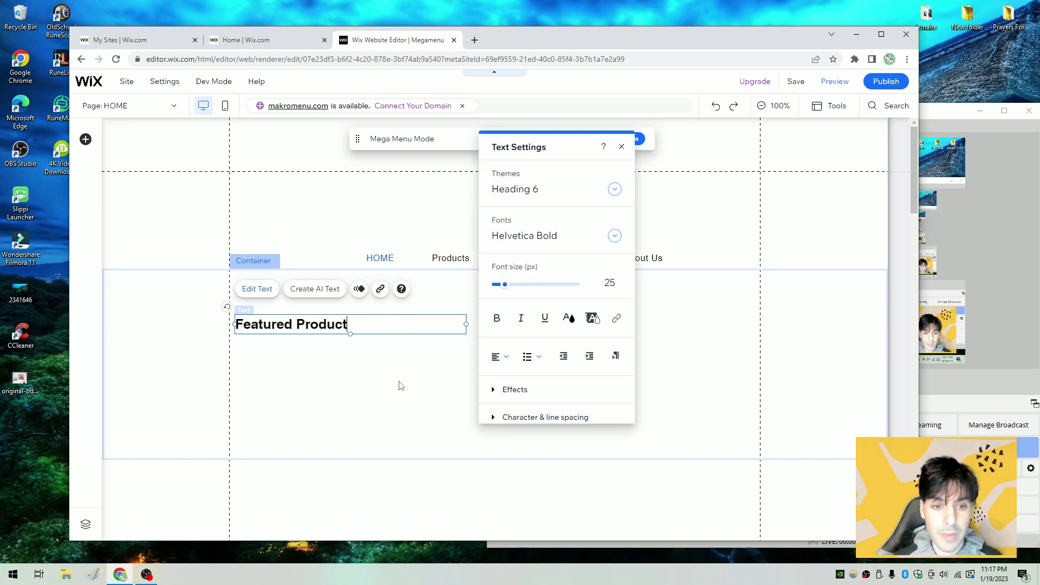
click(401, 386)
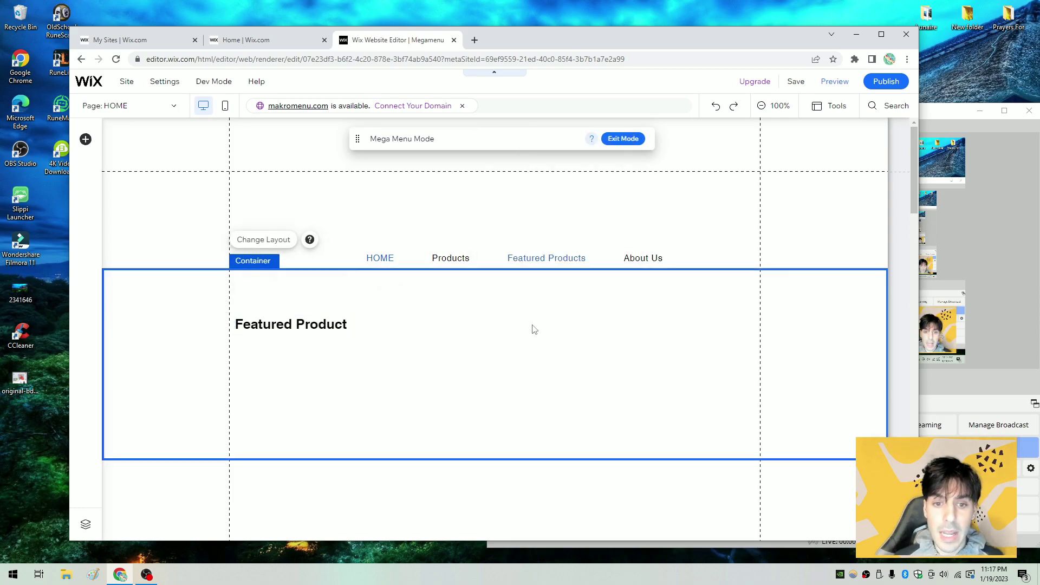
- Preview the site, check the Featured Products mega menu and return to the editor
click(833, 87)
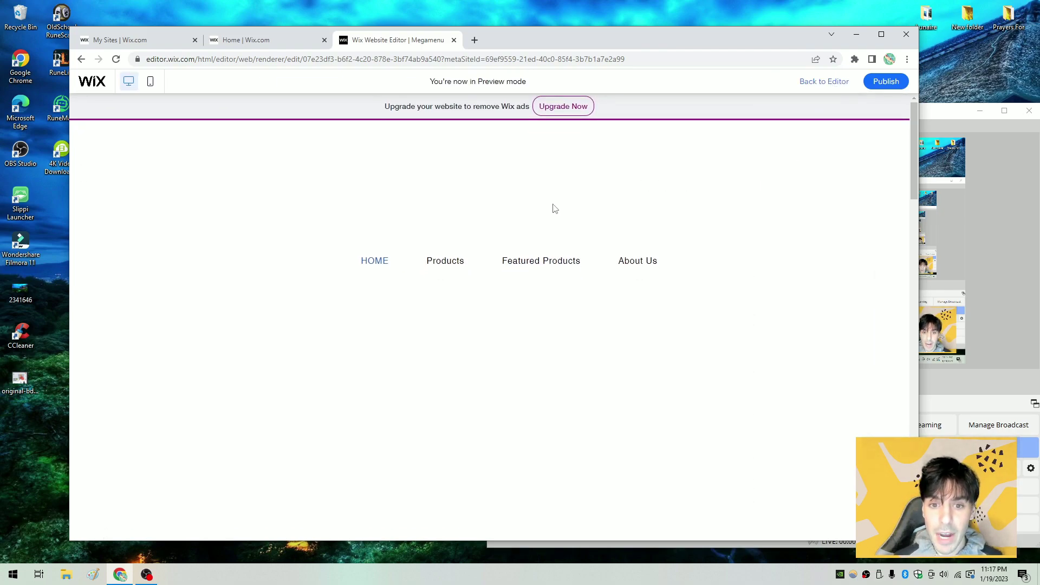
mouse_move(536, 260)
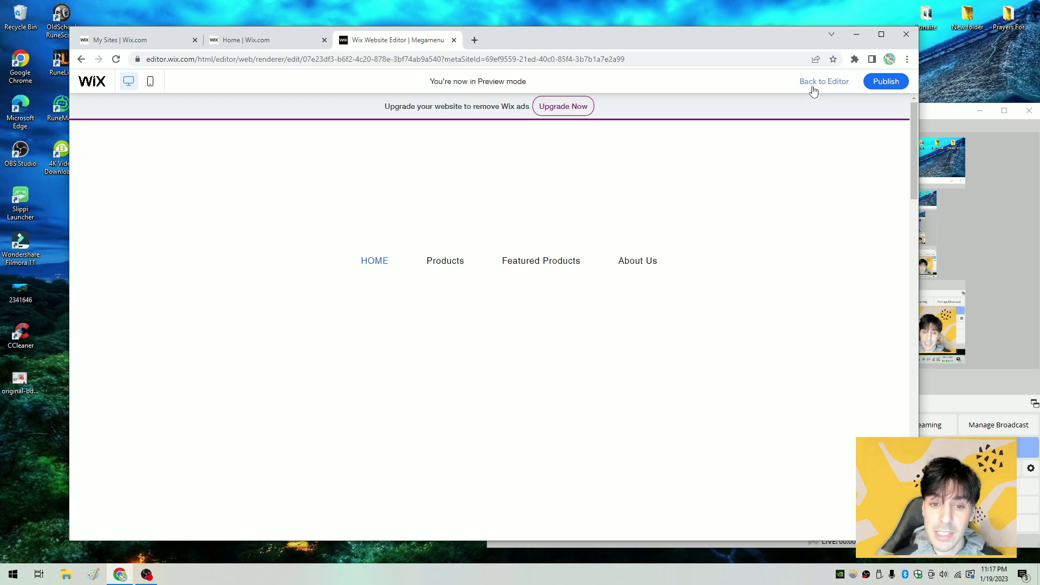
mouse_move(563, 270)
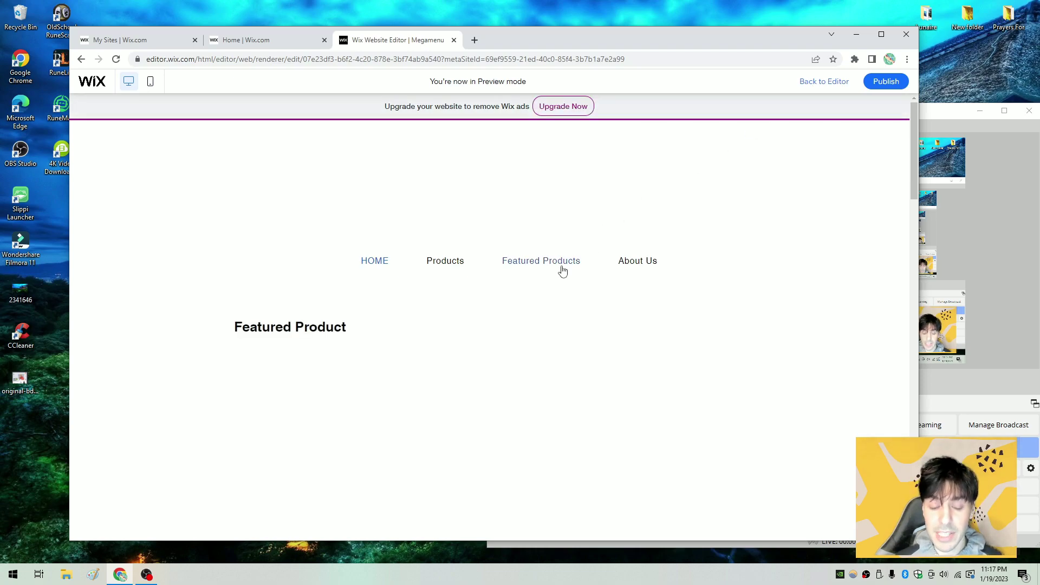
click(823, 82)
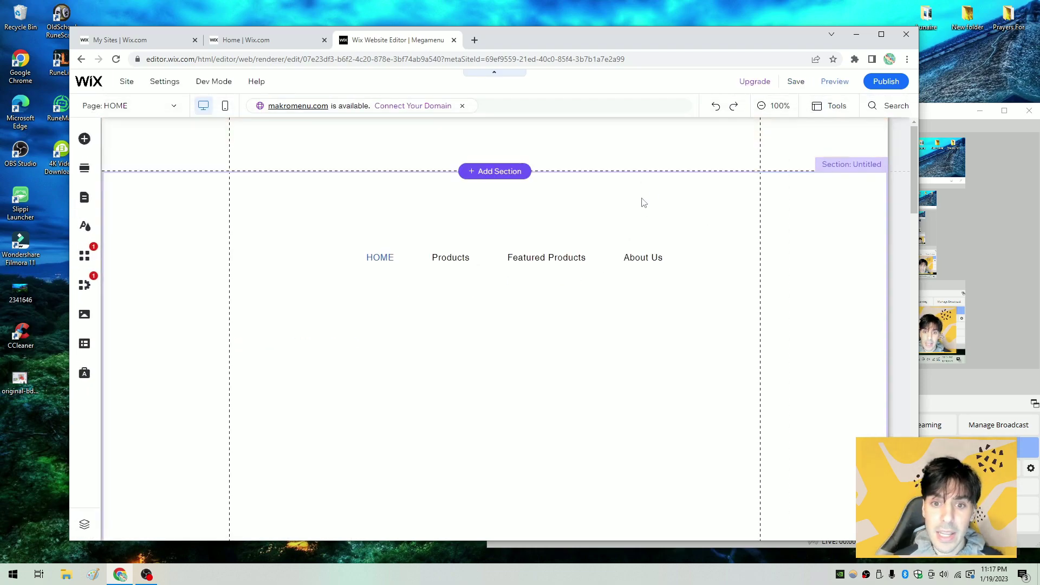
- Reopen the Featured Products mega menu container and narrow the product description text box so it wraps onto four lines
click(530, 262)
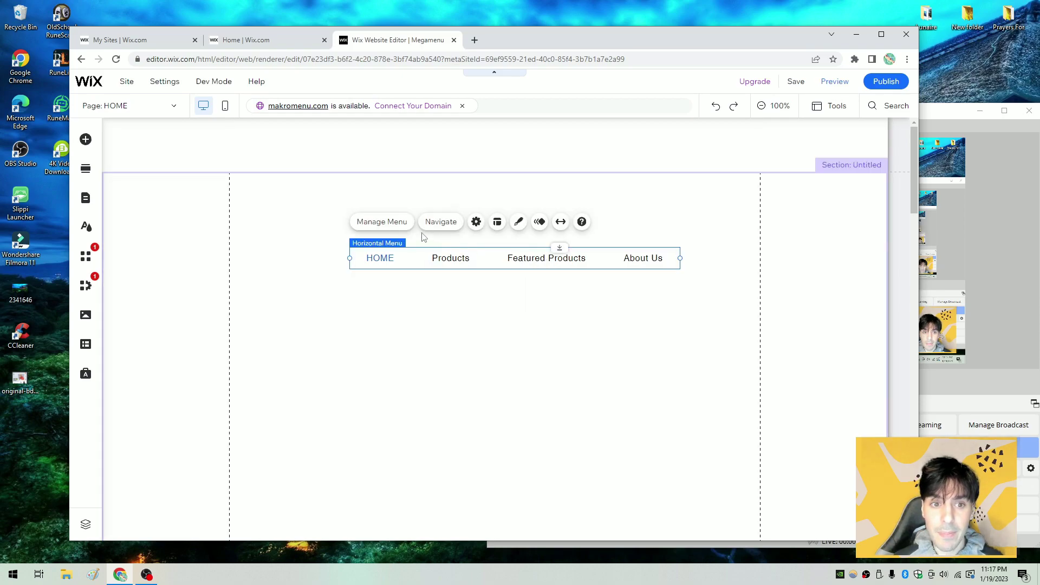
click(389, 223)
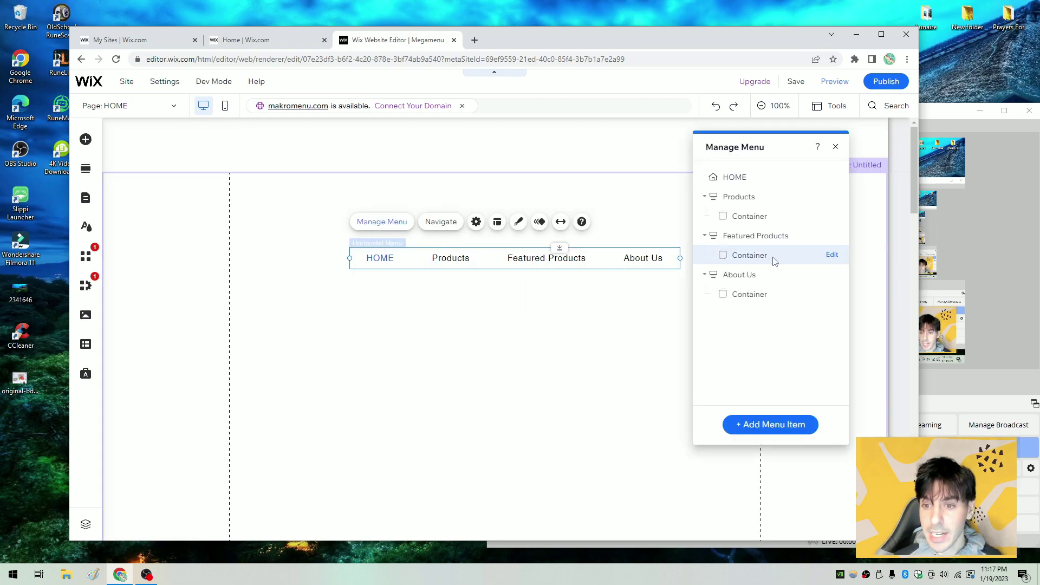
click(831, 255)
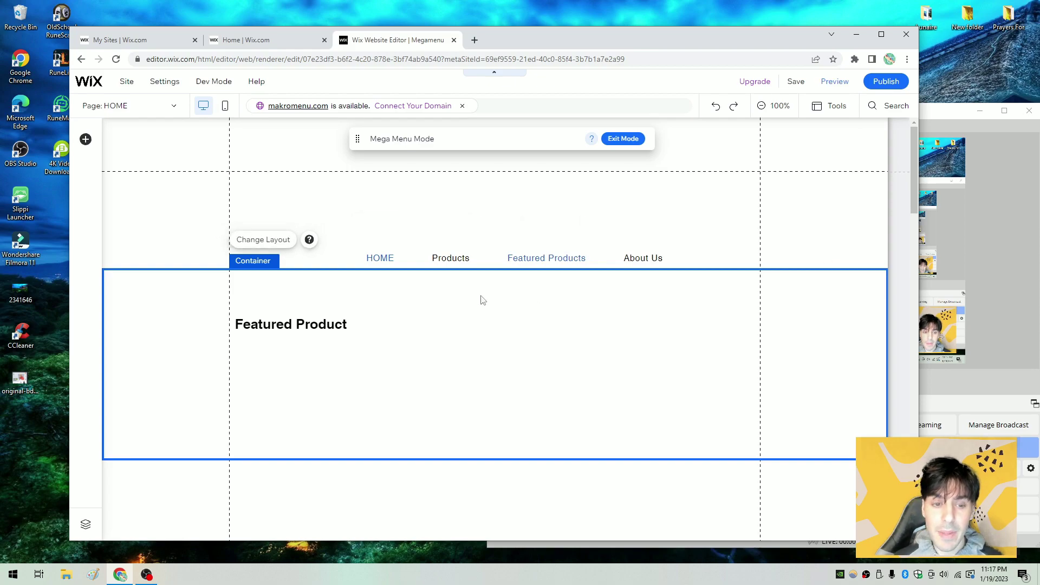
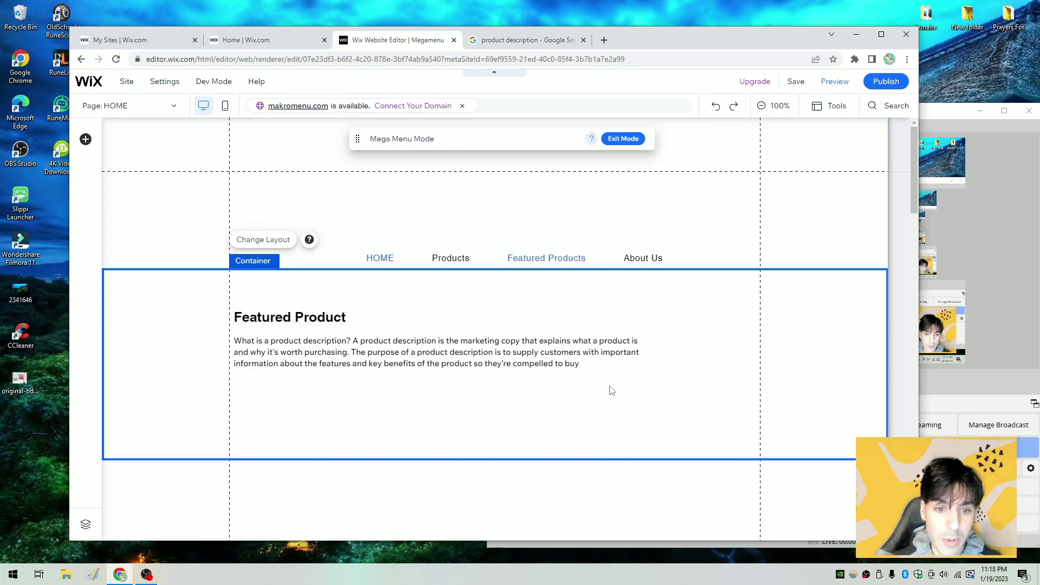
click(569, 369)
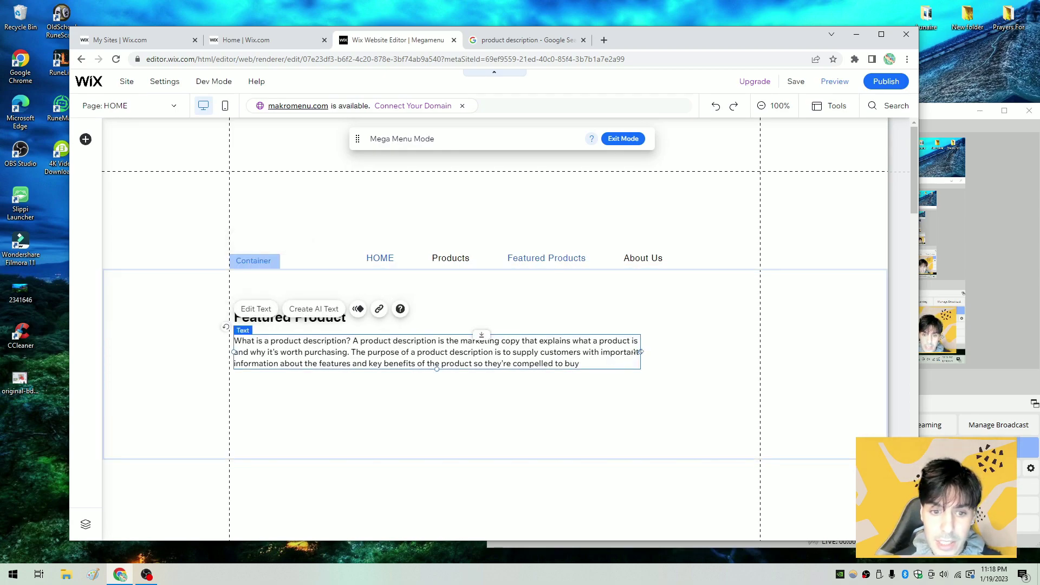
drag(641, 352, 541, 364)
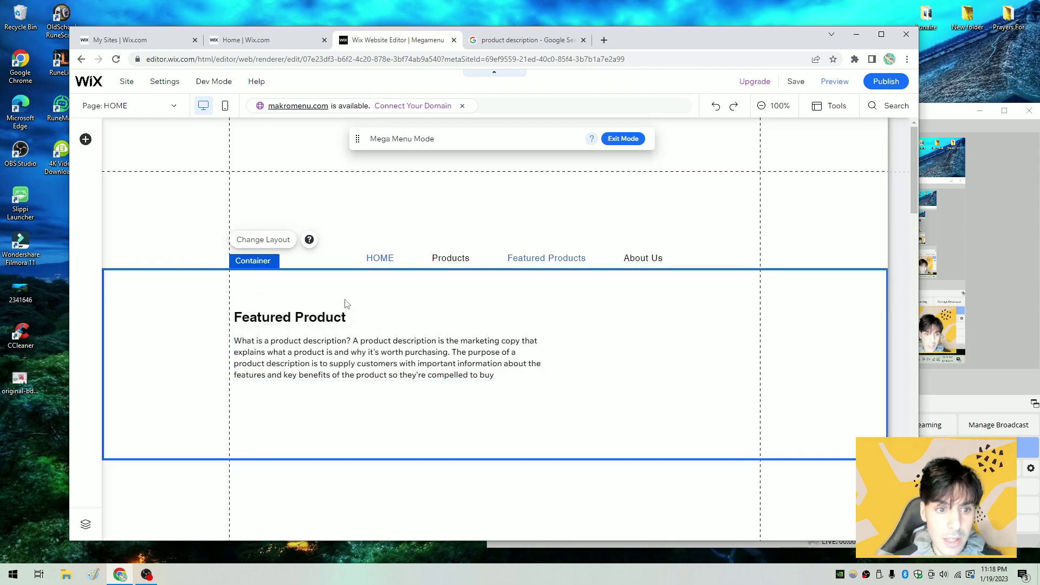
- Add the Unsplash photo of a laptop on a wooden table to the Featured Products container
click(86, 139)
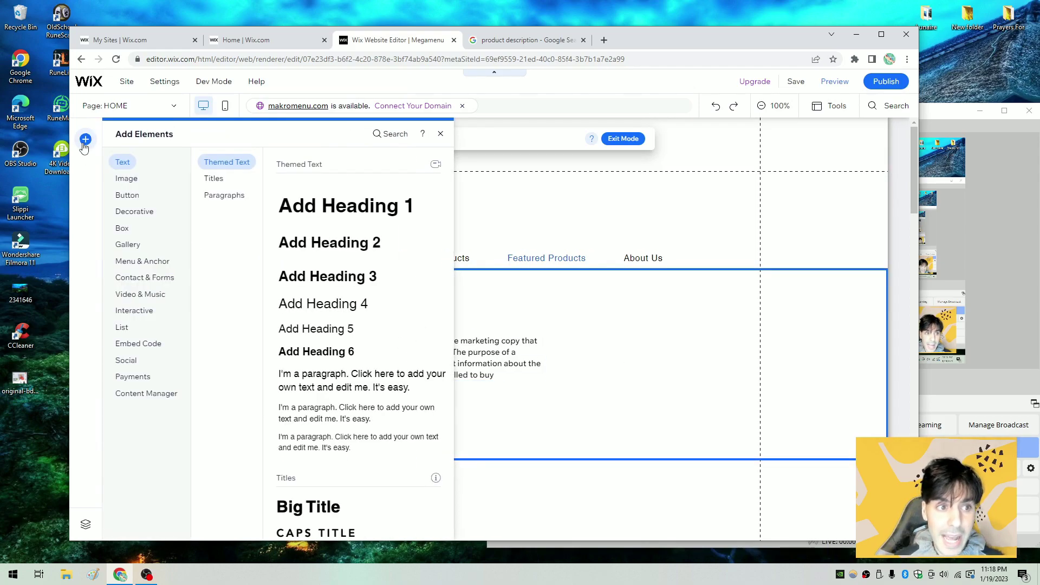
click(127, 180)
click(383, 245)
click(708, 140)
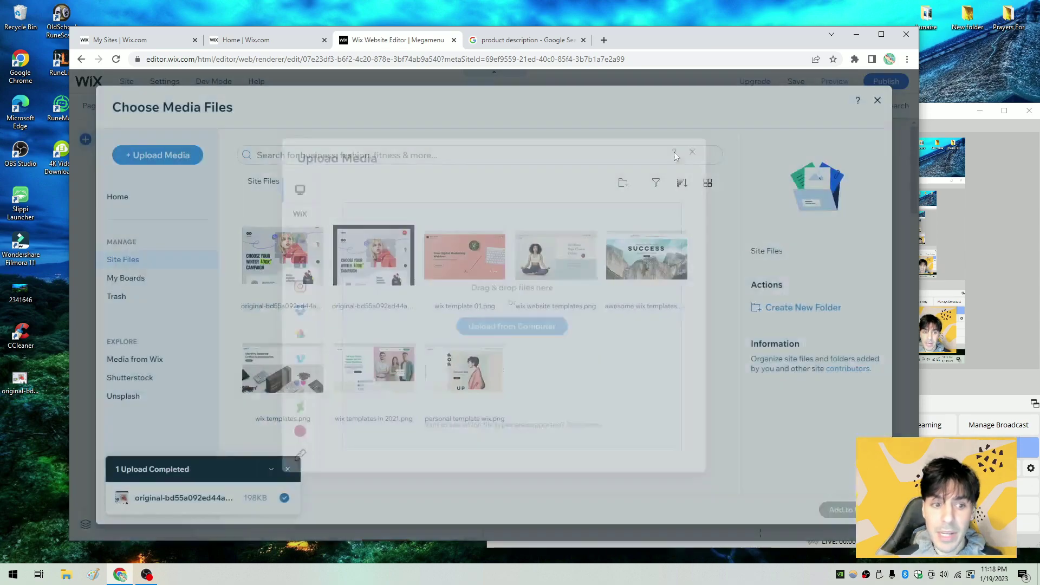
click(160, 403)
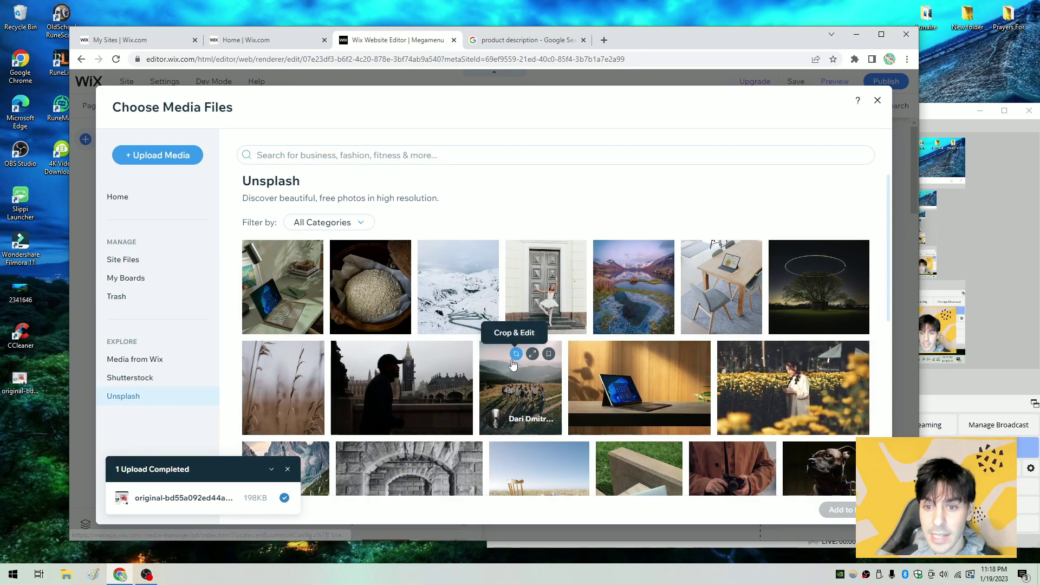
click(718, 286)
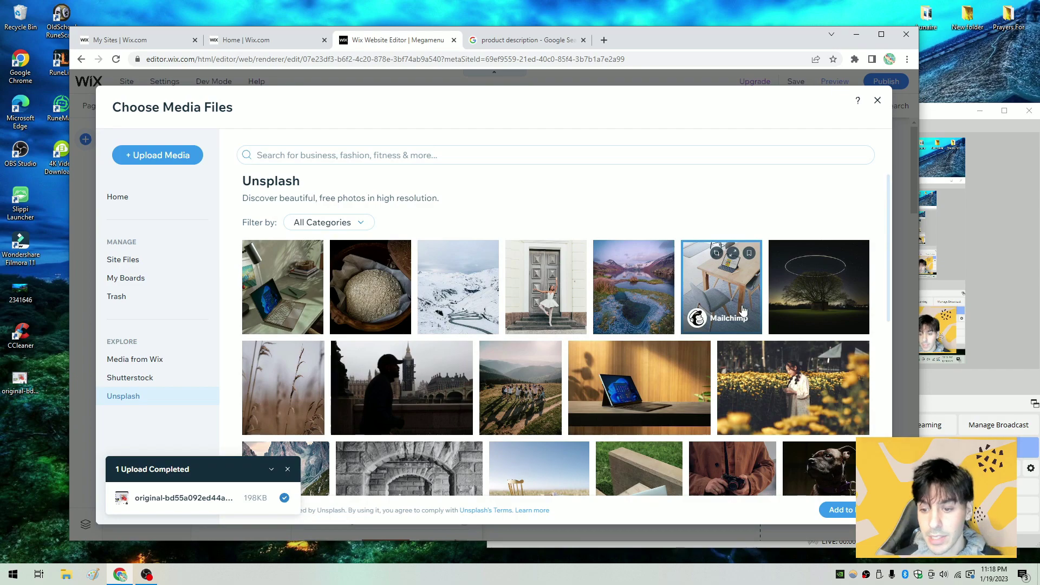
click(840, 509)
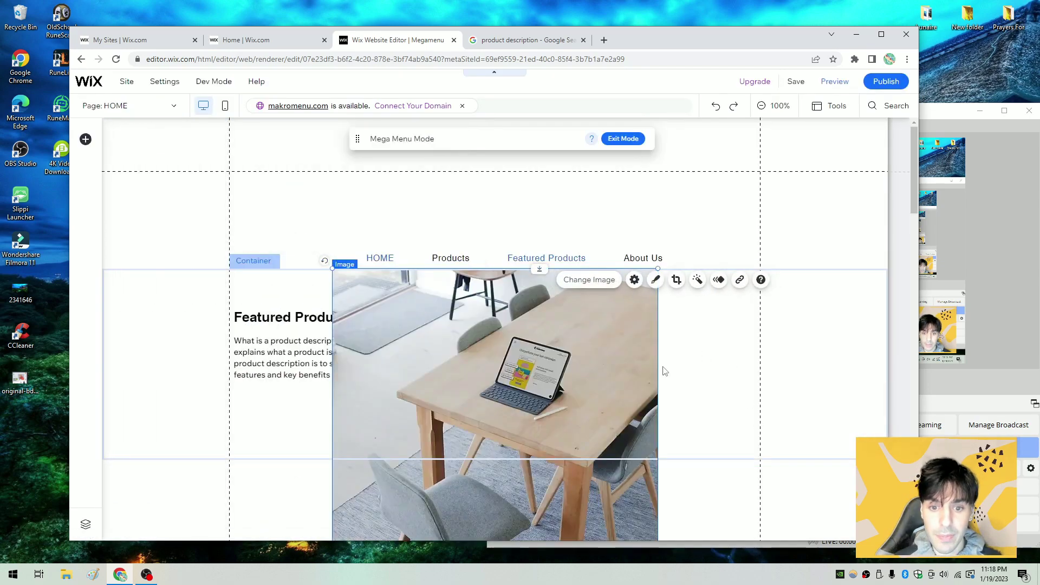
- Shrink the table photo to fit inside the container and position it to the right of the product description
scroll(650, 390, down, 5)
drag(651, 399, 490, 209)
scroll(531, 295, up, 5)
drag(479, 340, 632, 373)
drag(668, 472, 629, 426)
drag(596, 380, 673, 382)
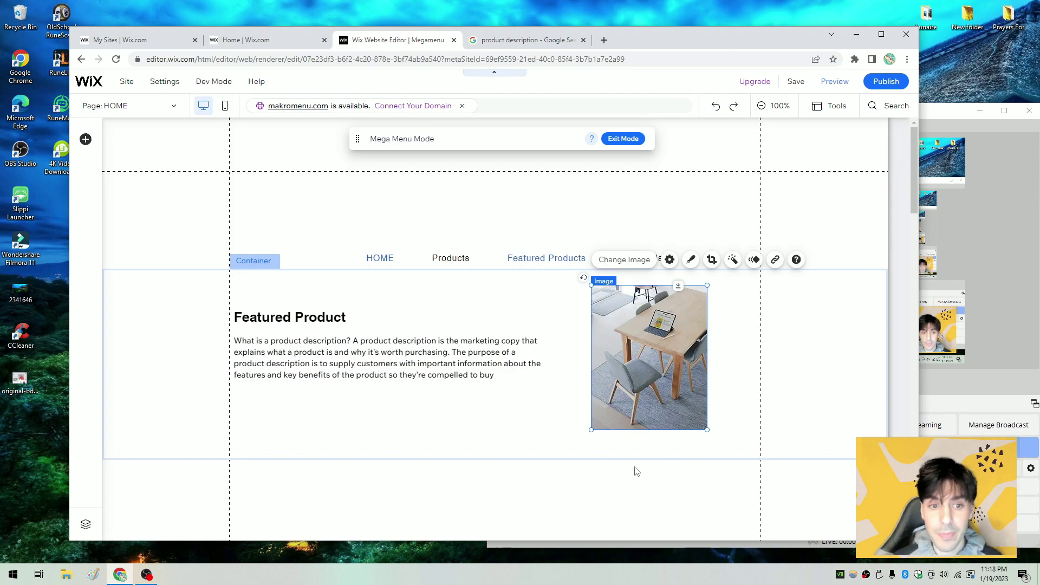
- Preview the site, check the heading, description and photo in the Featured Products mega menu, and return to the editor
click(835, 83)
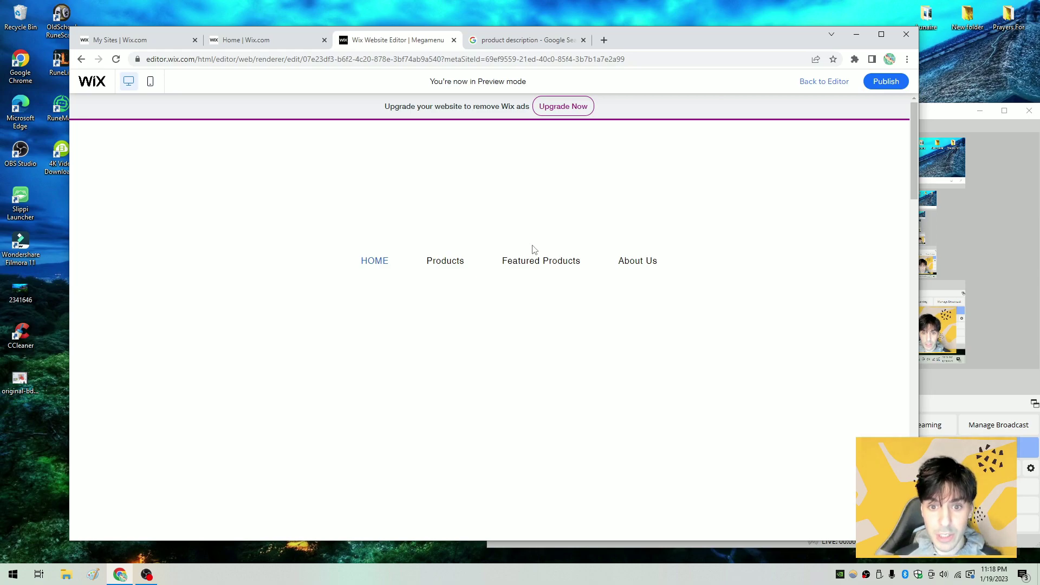
mouse_move(534, 264)
scroll(535, 266, down, 1)
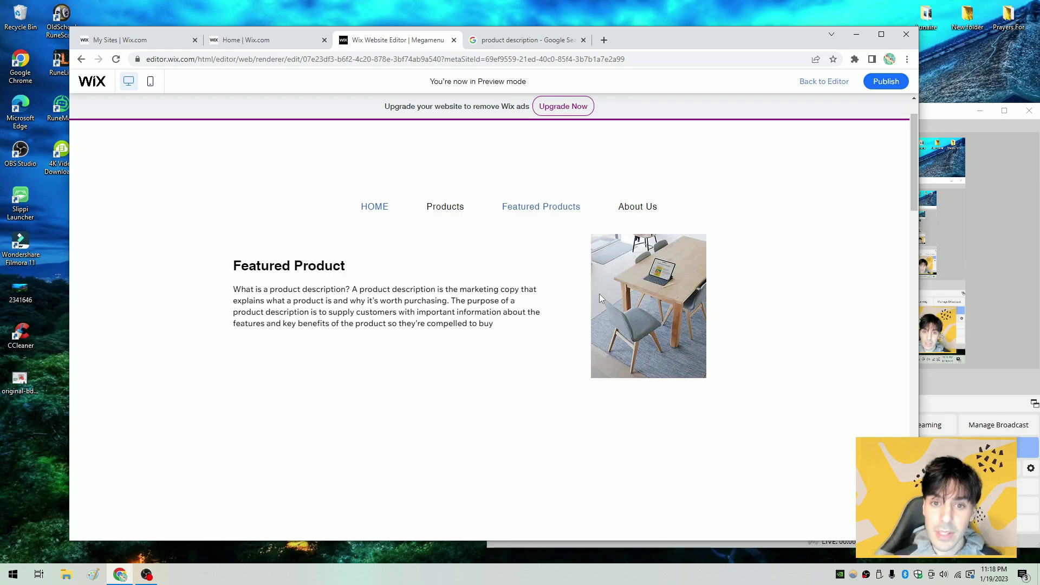
mouse_move(560, 208)
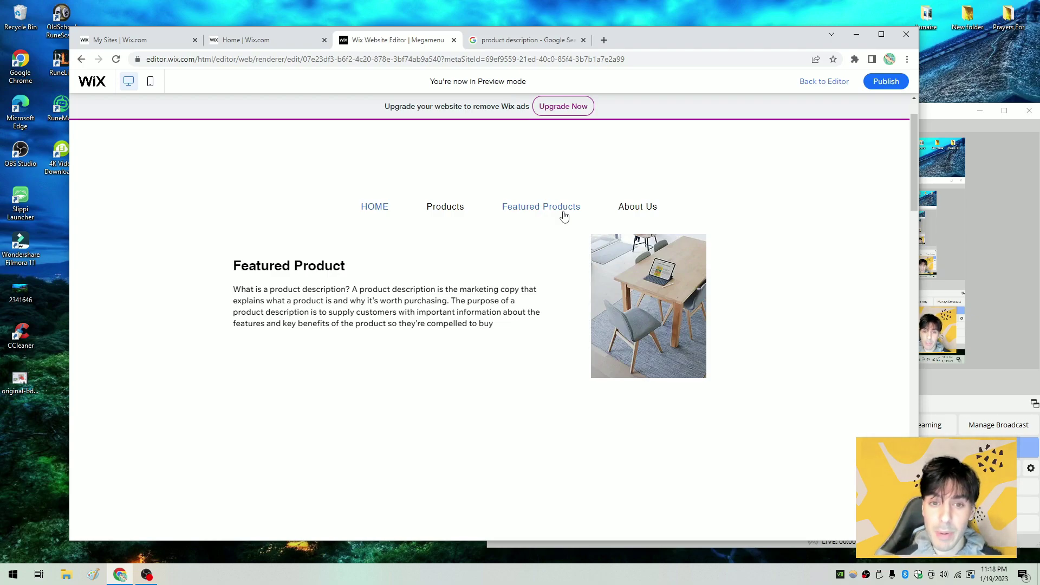
click(815, 82)
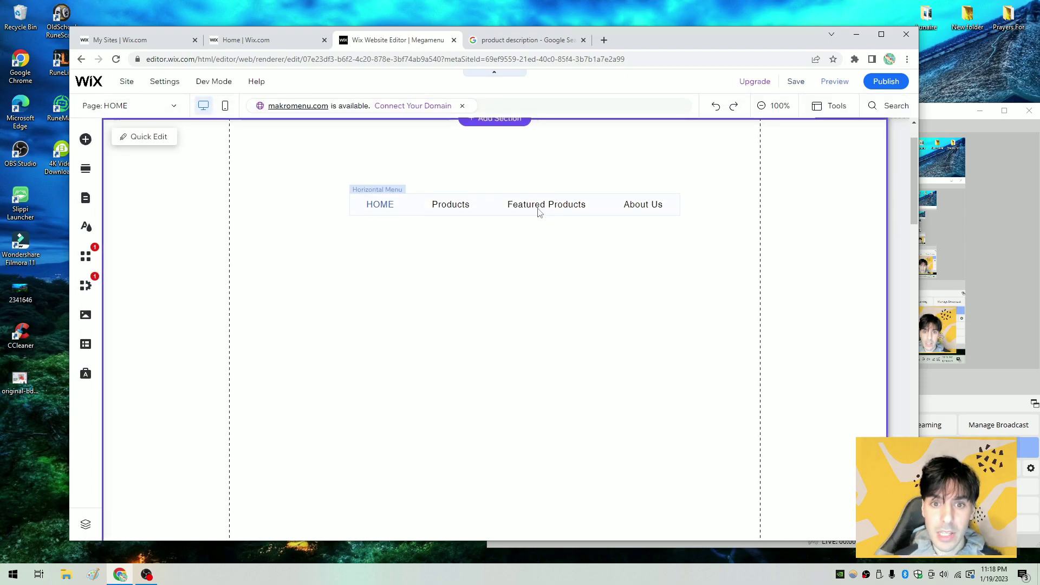
- Reopen the Featured Products mega menu container and add a dark button below the product description labelled "Go to Products"
click(525, 259)
click(382, 224)
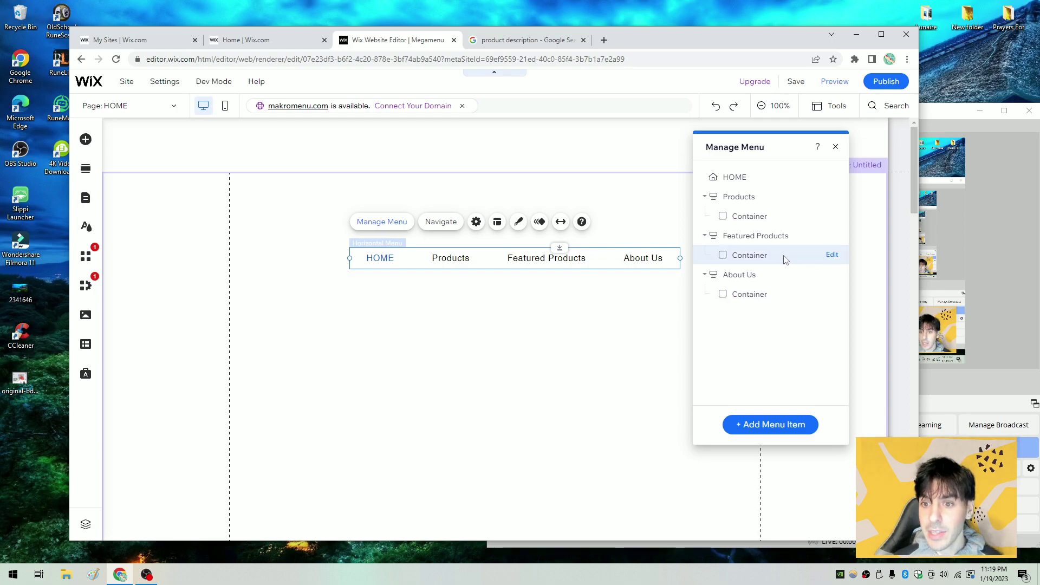
click(832, 255)
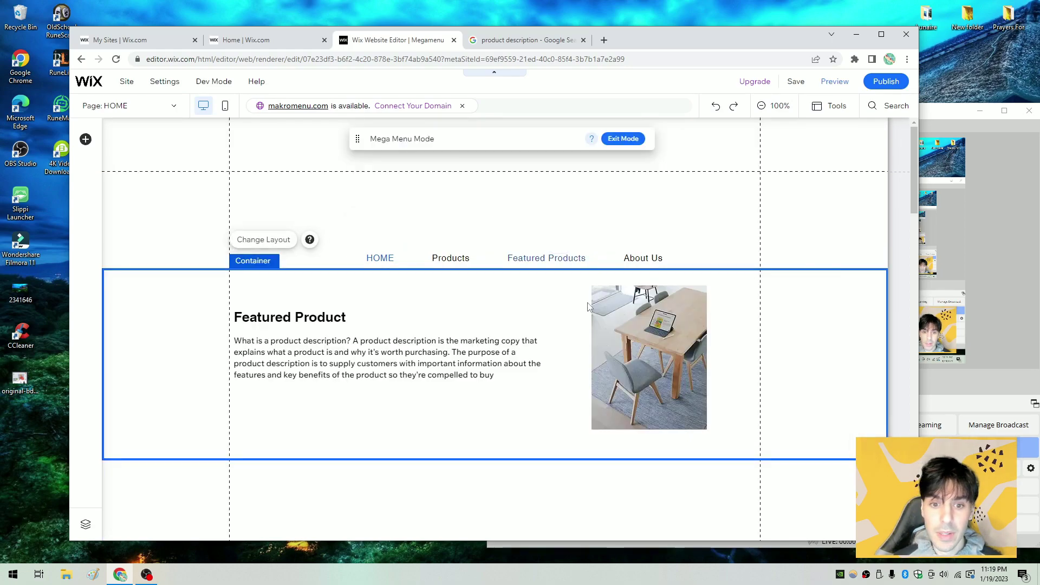
click(85, 140)
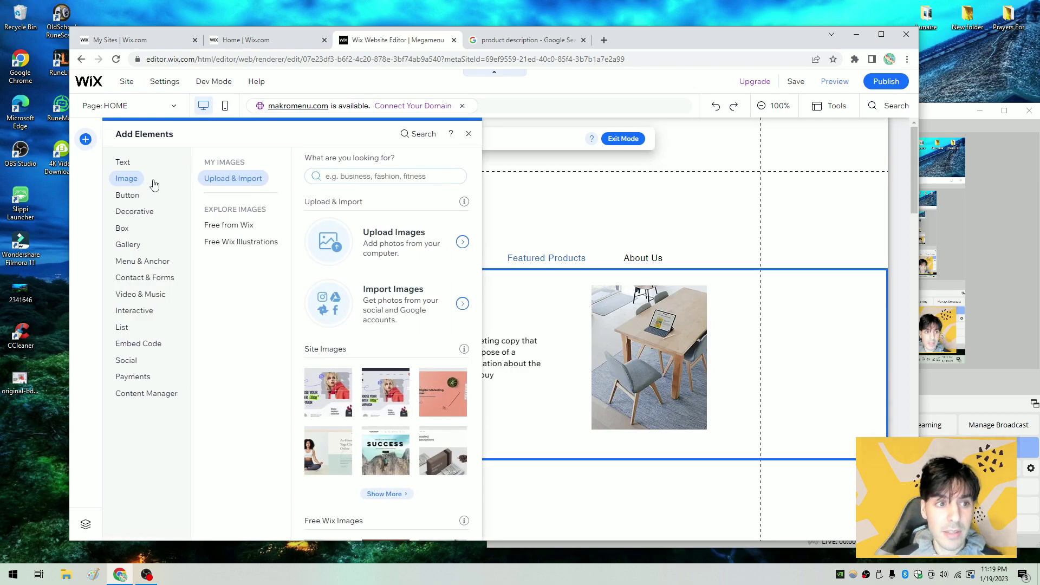
mouse_move(130, 199)
drag(336, 197, 255, 401)
click(271, 373)
text(Go to Products)
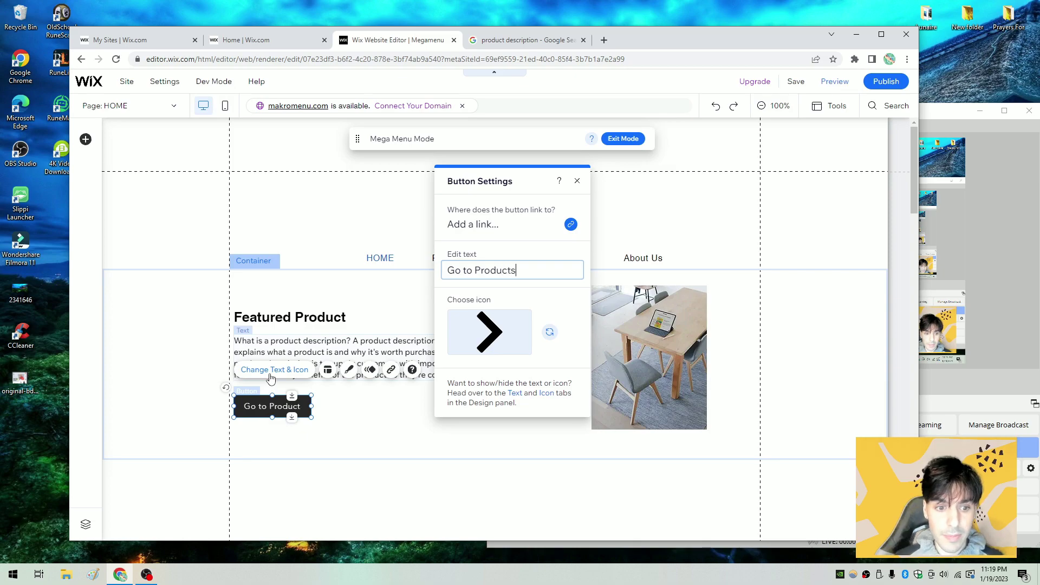
click(373, 444)
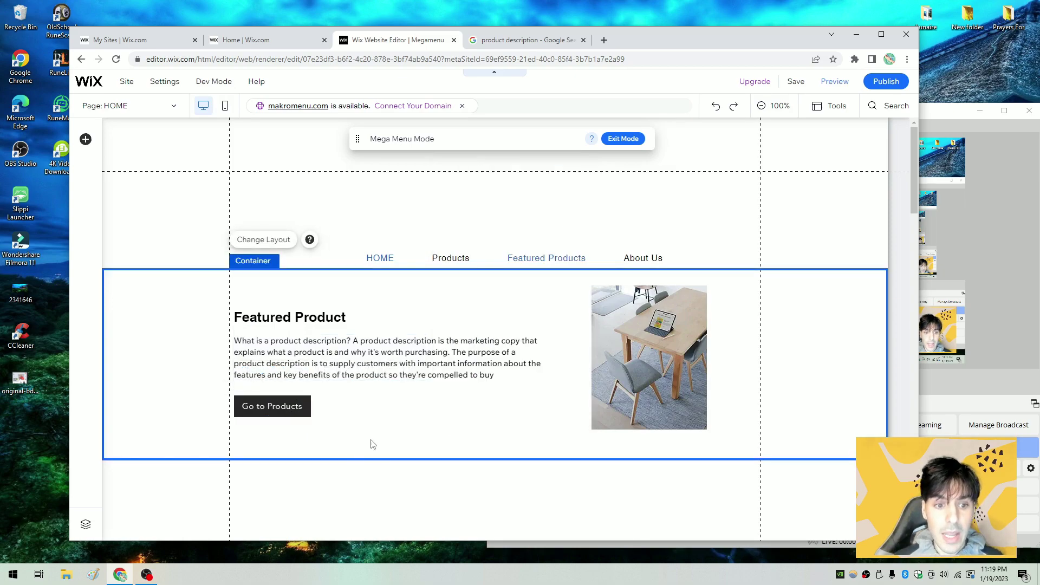
- Examine the page link options for the Go to Products button and close them without choosing a page
click(306, 414)
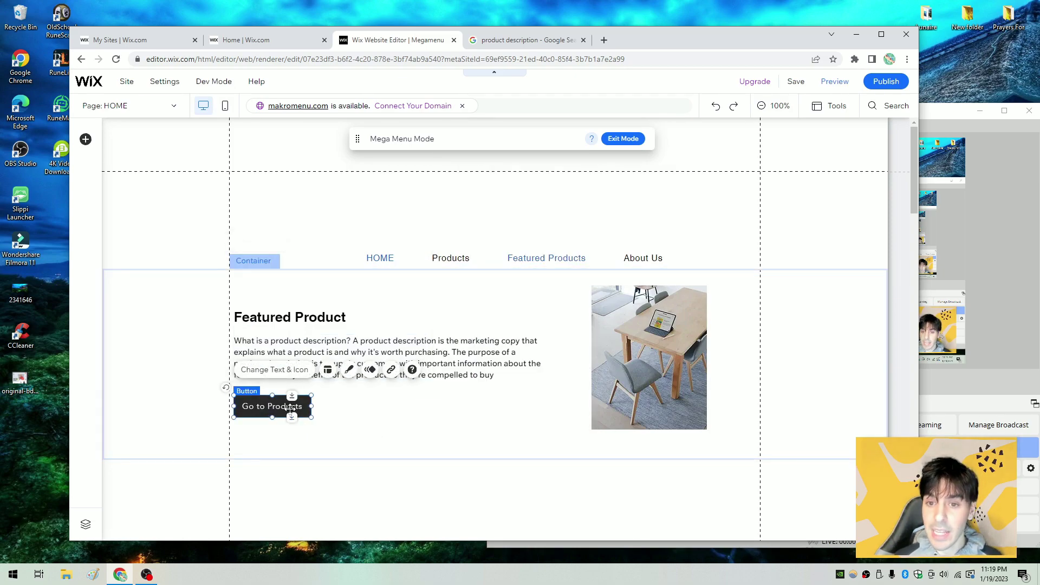
click(391, 370)
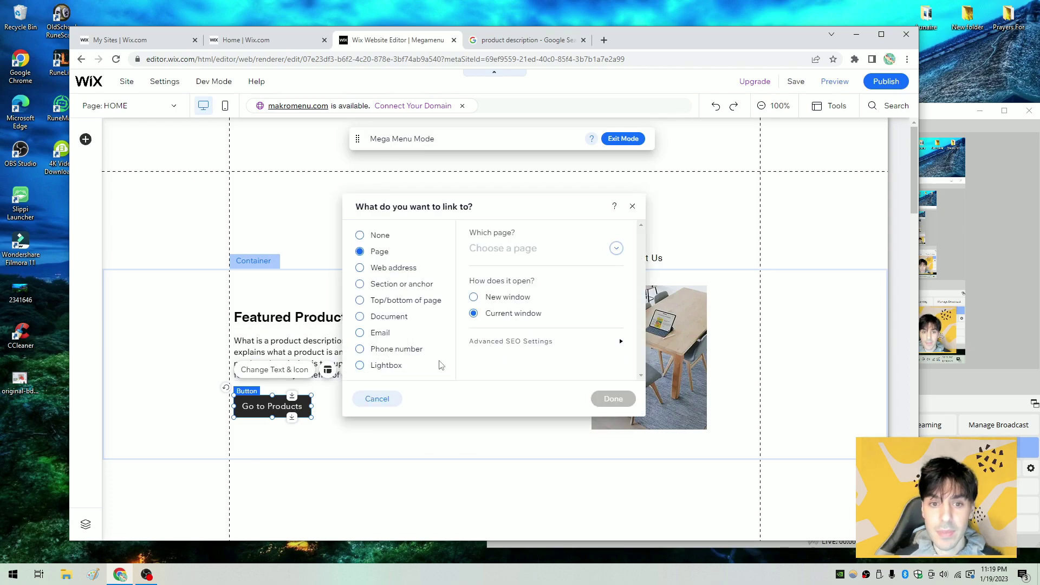
click(523, 256)
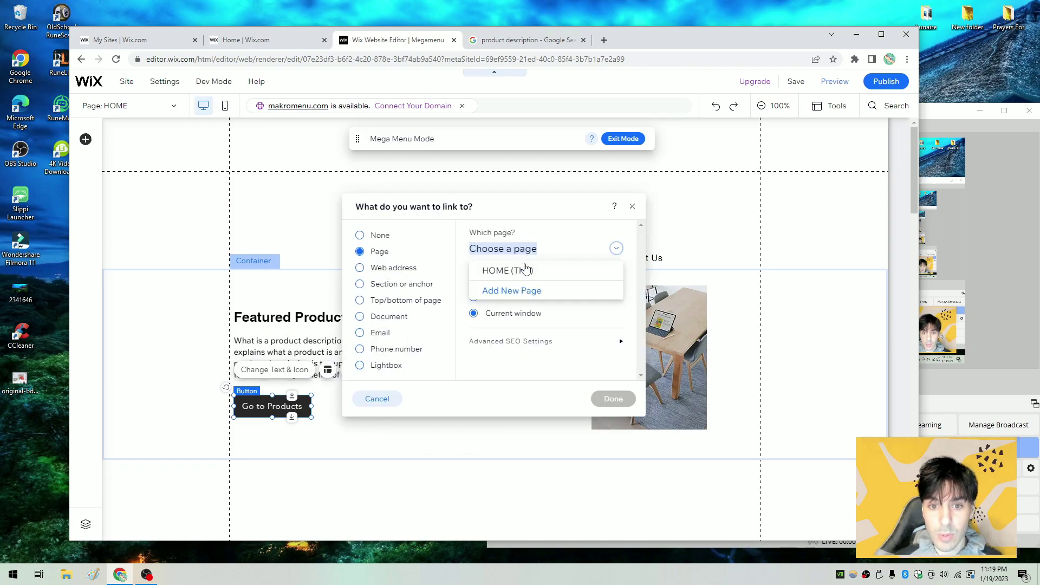
click(547, 226)
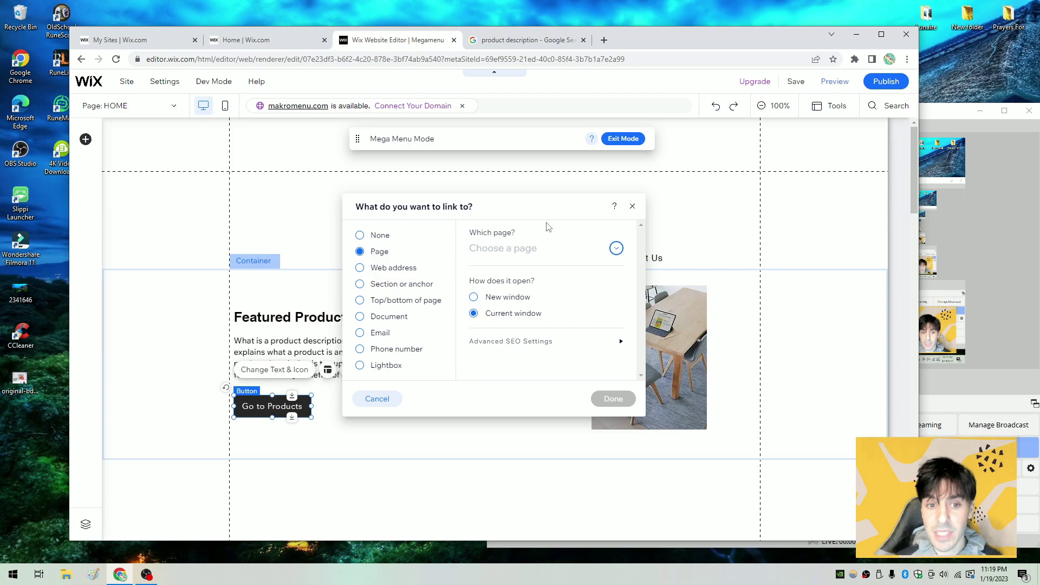
click(632, 208)
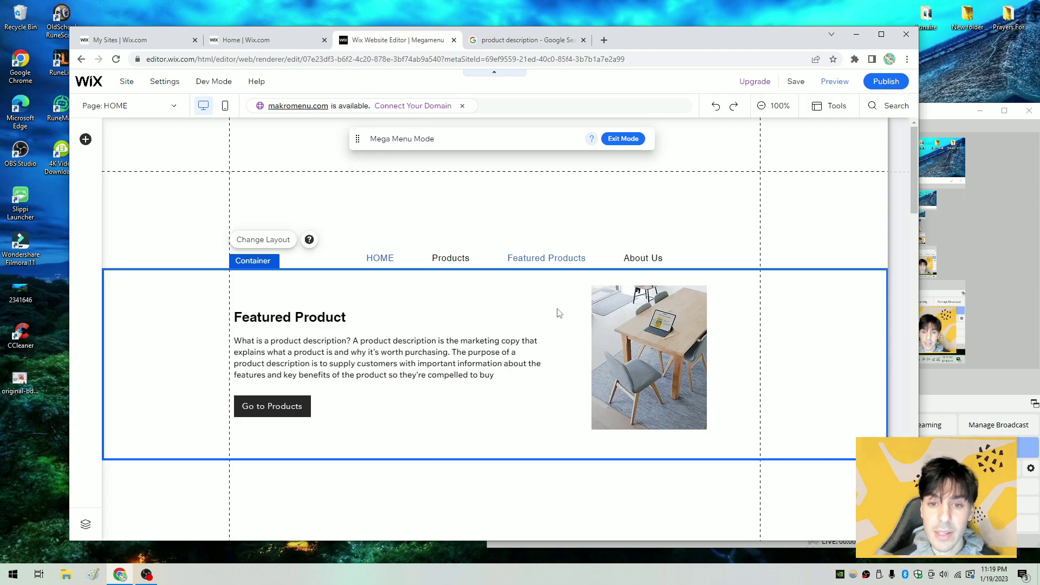
- Exit mega menu editing and move the horizontal menu up into the page header
click(621, 234)
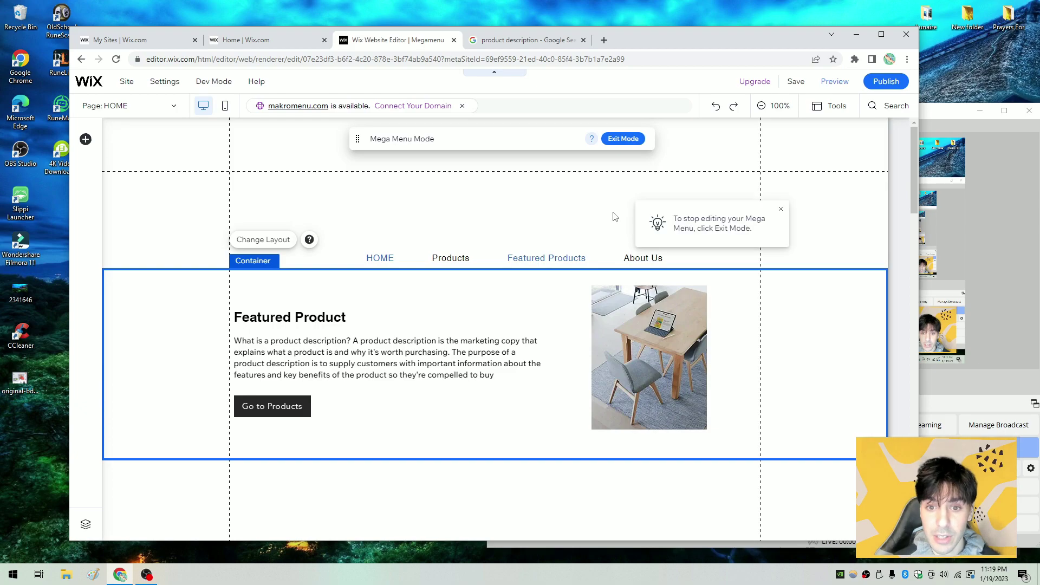
click(631, 143)
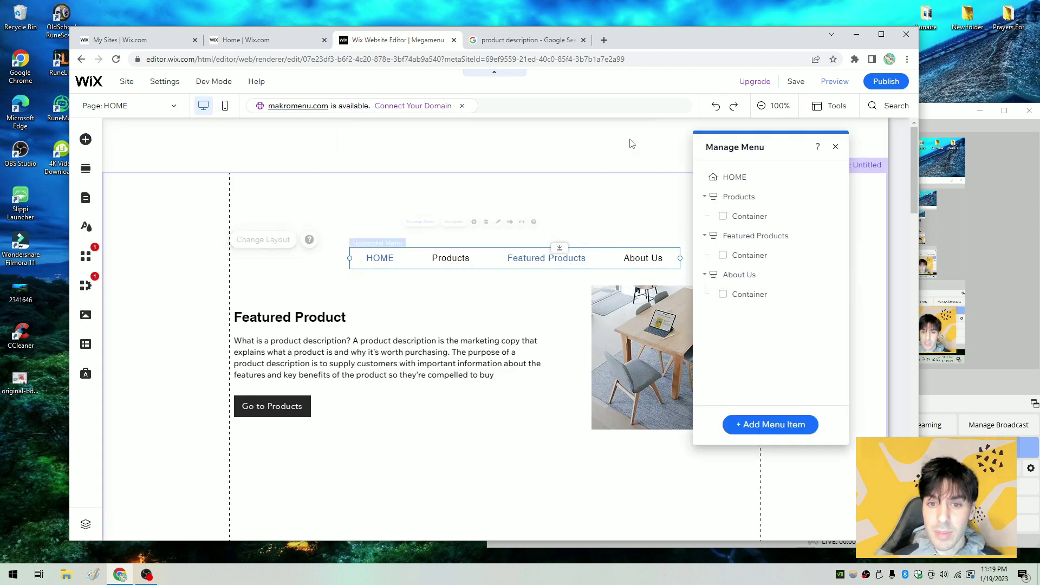
click(542, 303)
click(534, 255)
drag(534, 255, 514, 142)
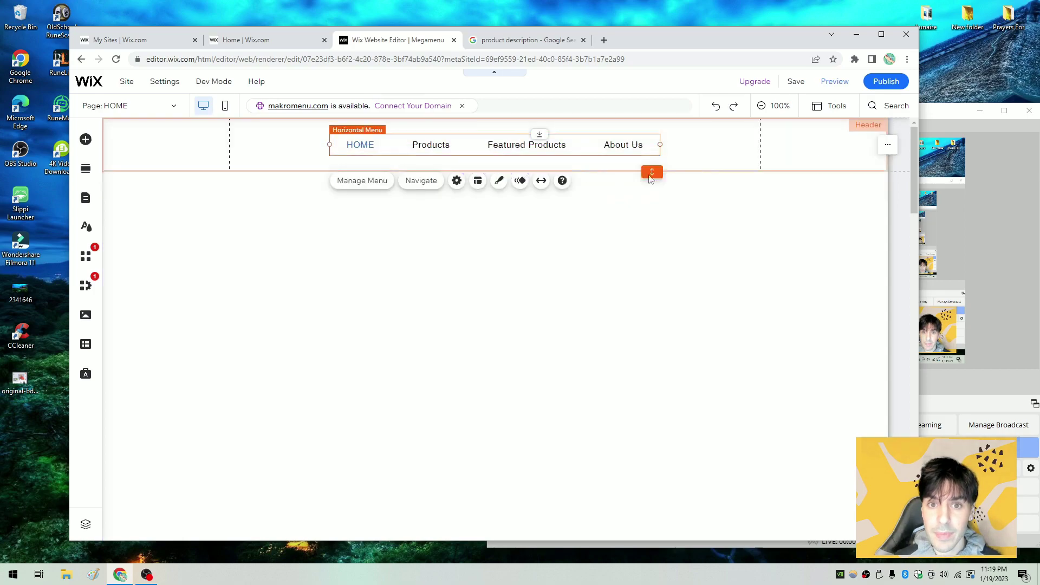
- Preview the site, check the Featured Products mega menu with its new button, and return to the editor
click(827, 86)
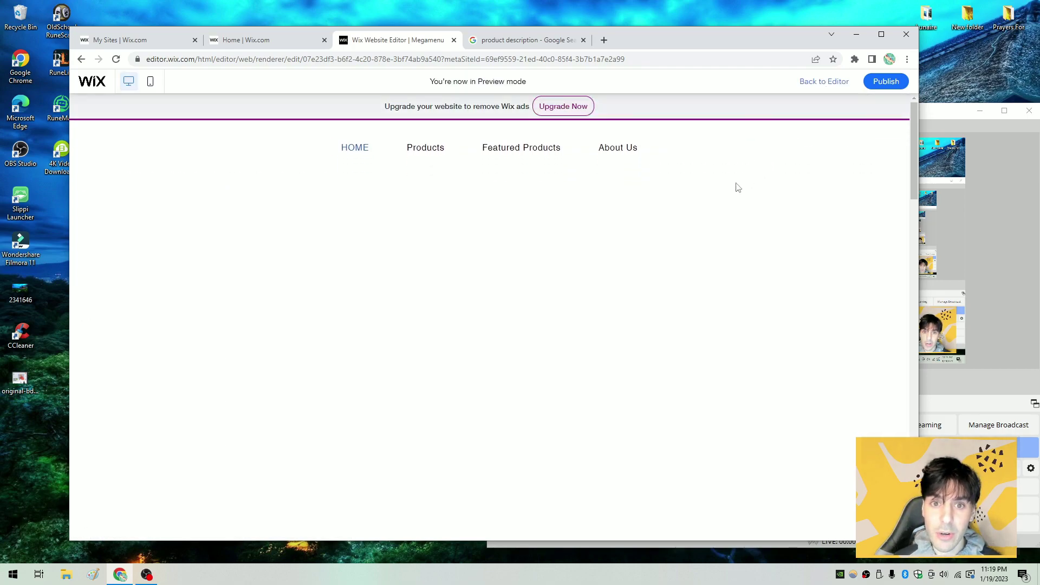
mouse_move(539, 153)
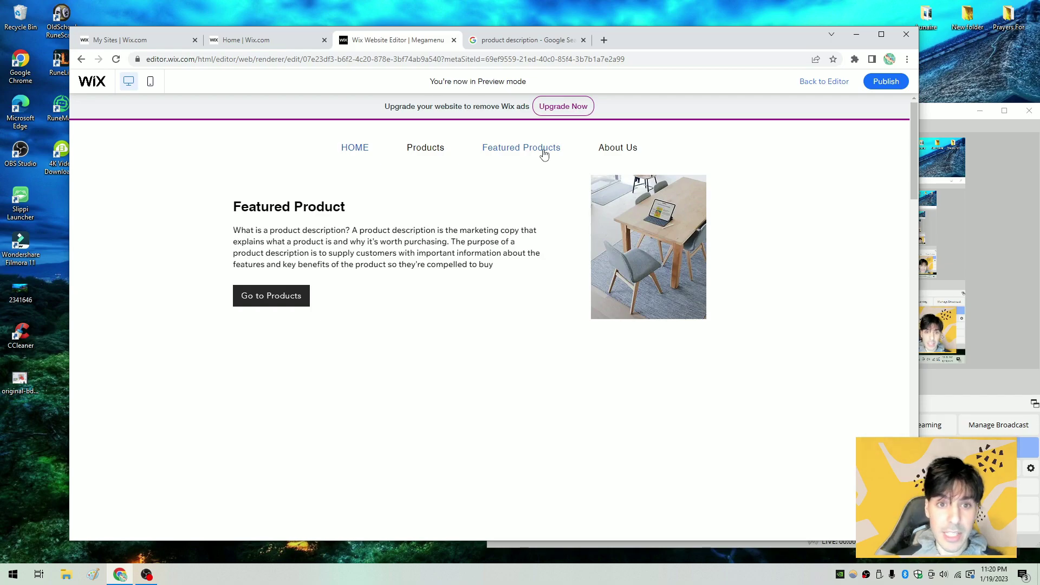
click(814, 83)
- Open the Products mega menu container for editing and move the Mega Menu Mode bar below the container
click(466, 145)
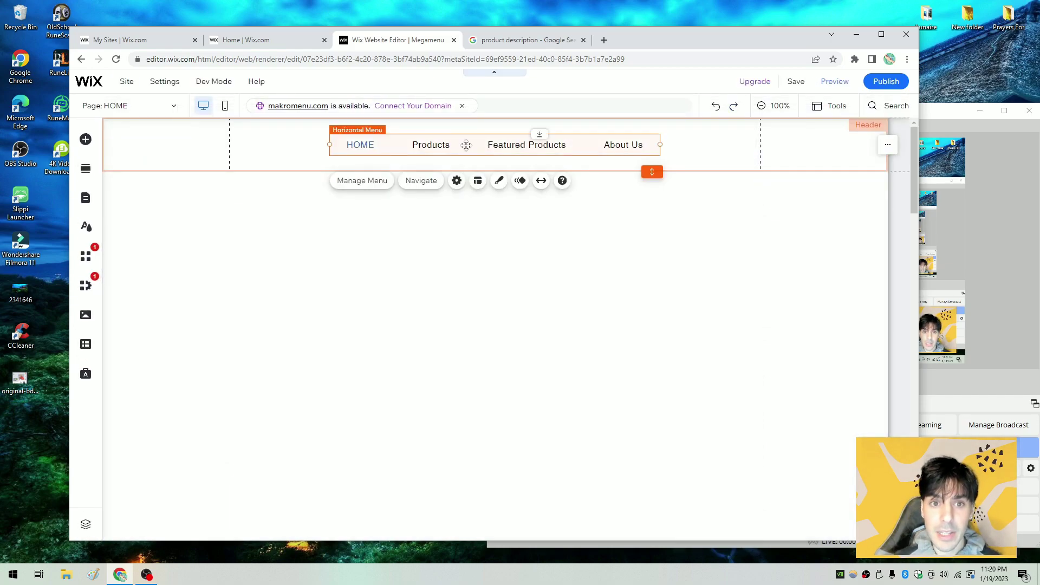
click(362, 186)
mouse_move(766, 226)
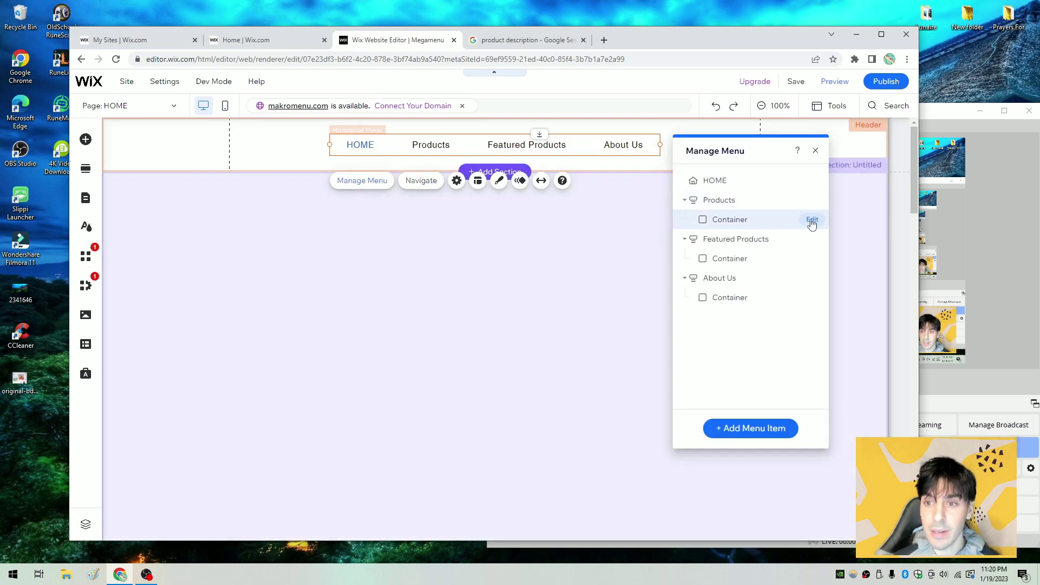
click(812, 221)
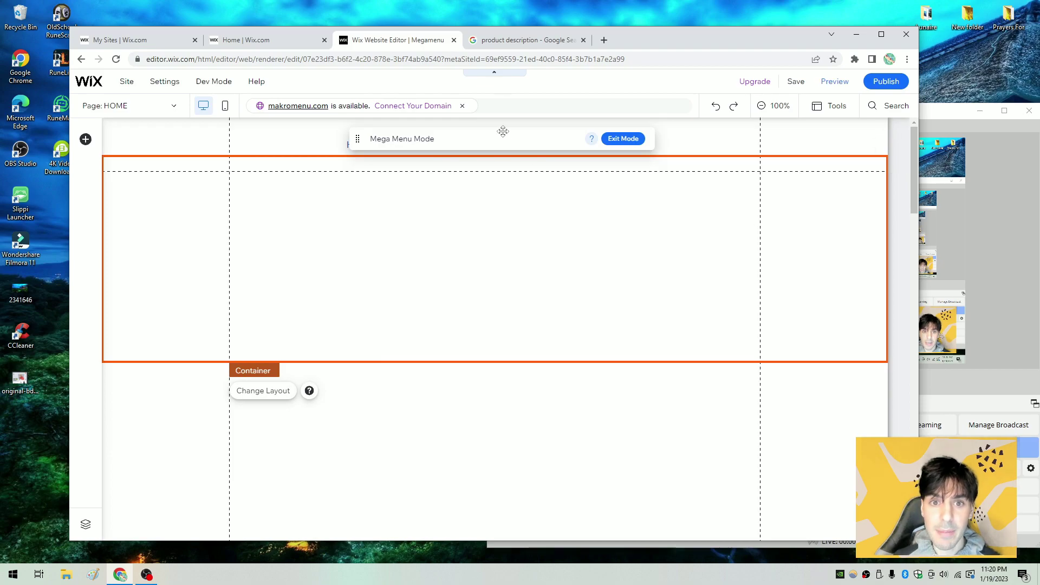
drag(503, 131, 662, 418)
- Search Unsplash for "products" and add the photo of the colourful sneakers to the Products container
click(85, 139)
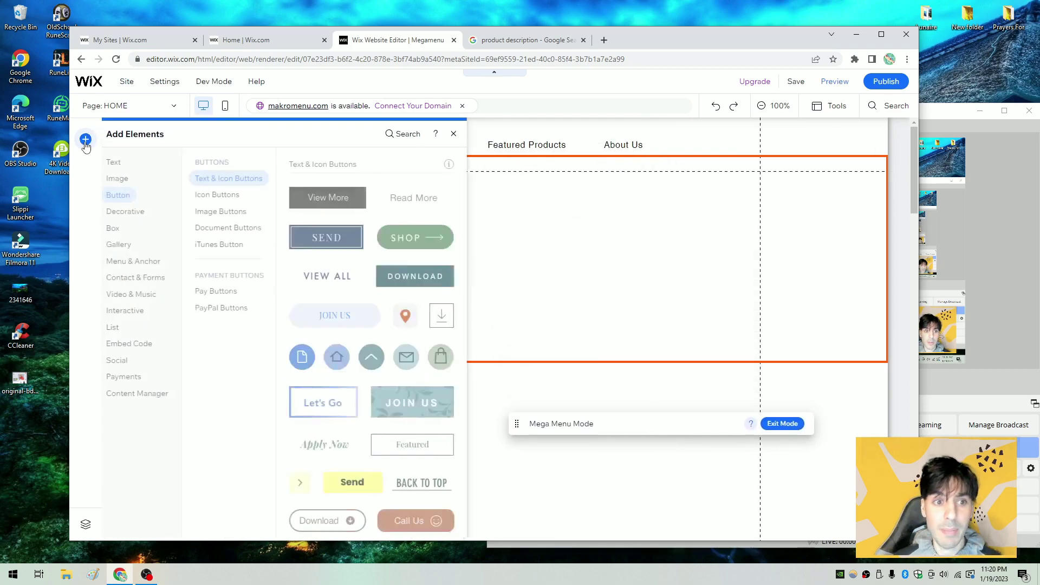
click(126, 179)
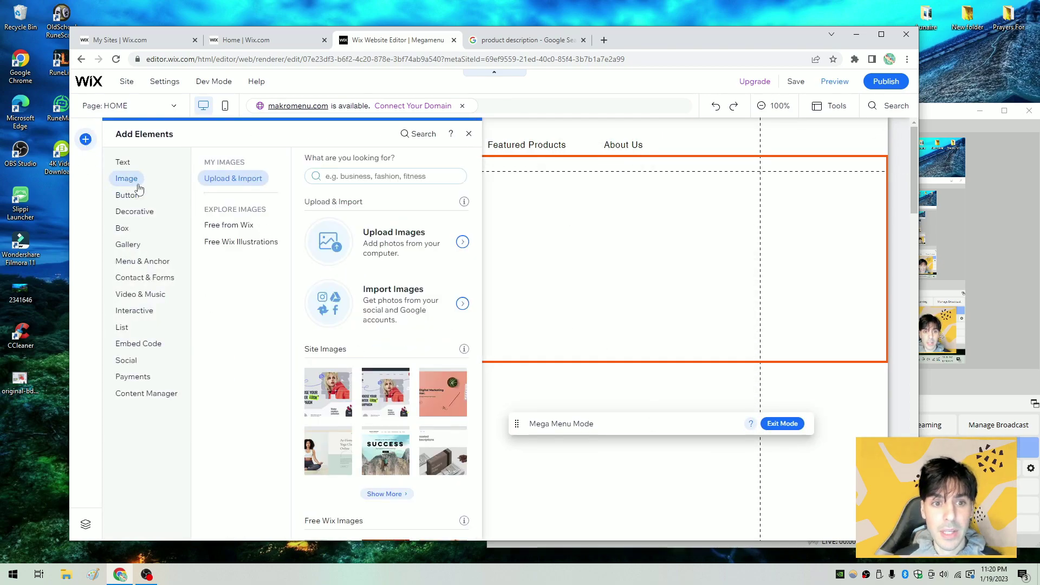
click(350, 247)
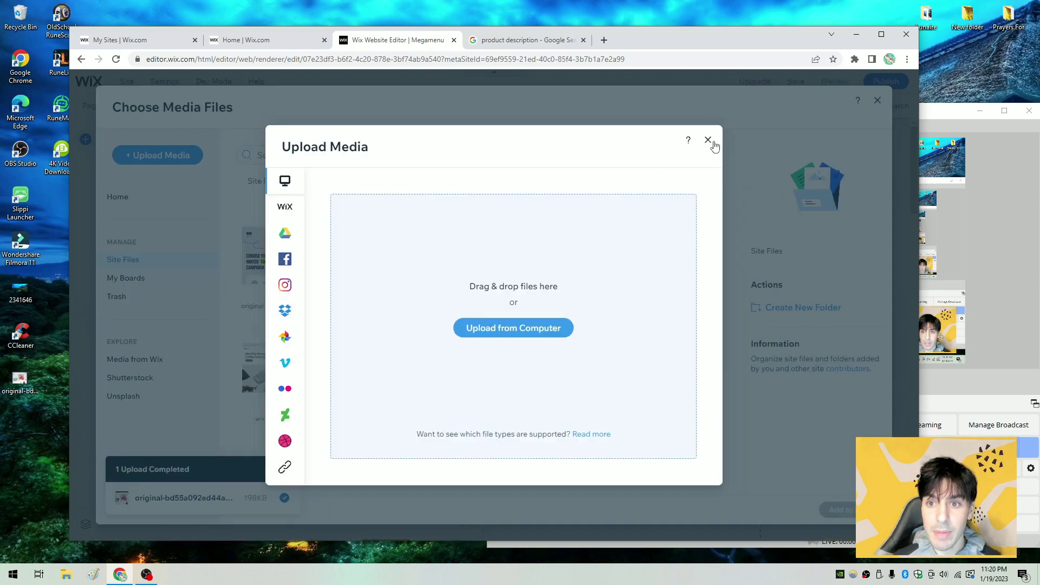
click(708, 139)
click(152, 399)
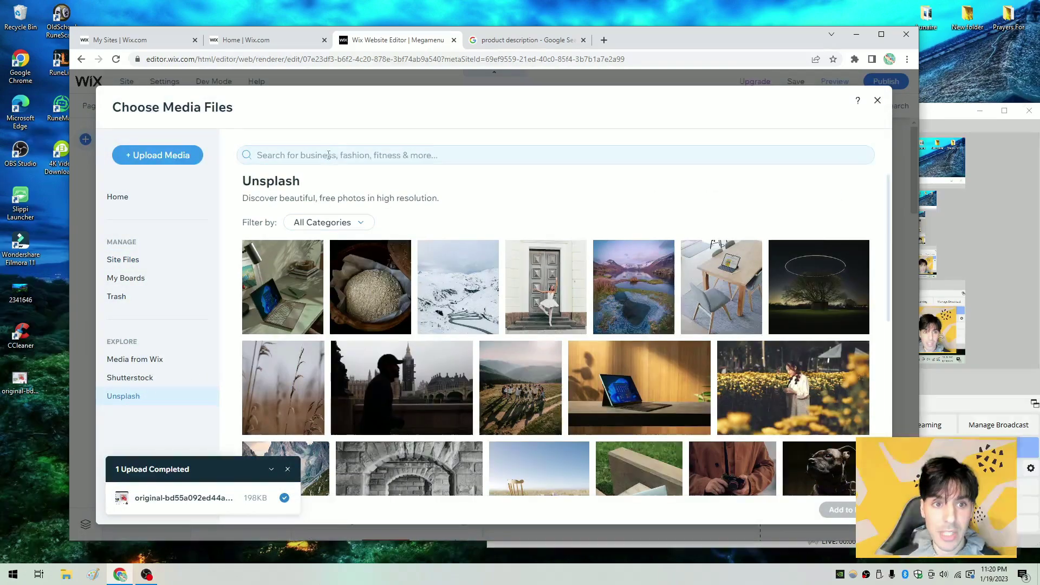
click(329, 155)
text(products)
key(Return)
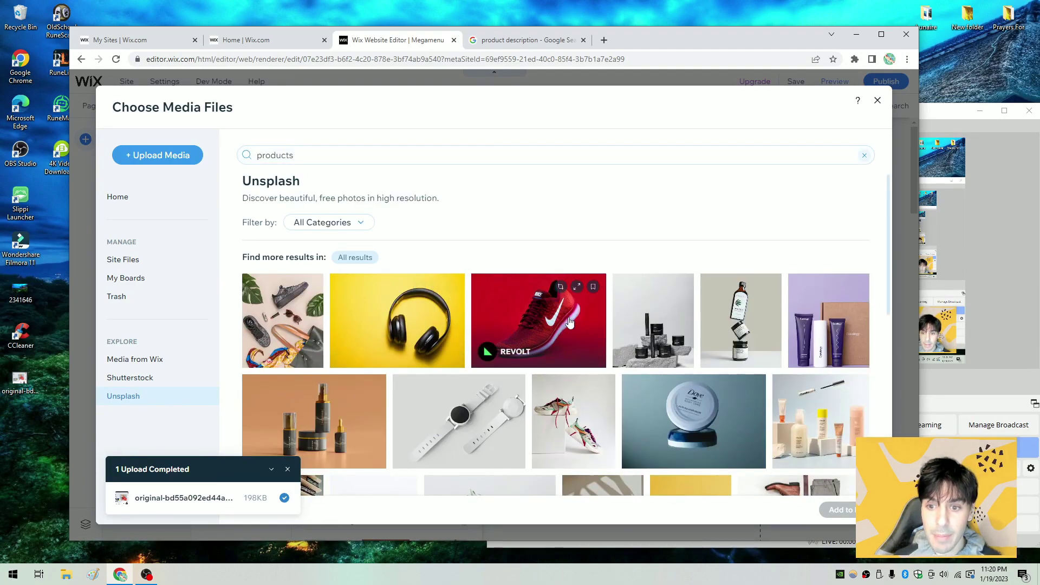
scroll(515, 325, down, 2)
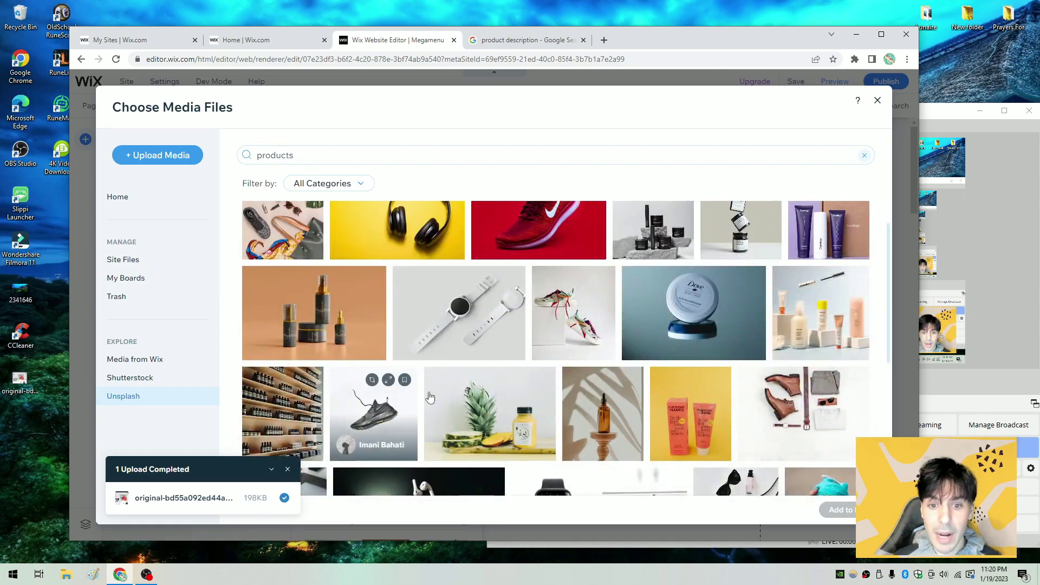
click(574, 313)
click(841, 510)
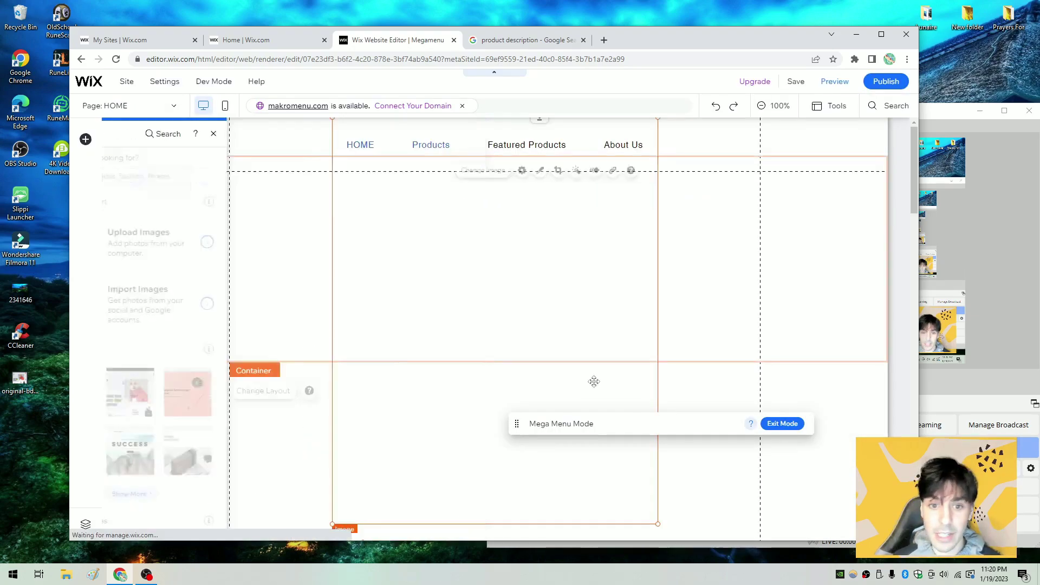
- Shrink the sneaker photo and place it in the left part of the Products container, and extend the container's lower edge downward
scroll(598, 384, down, 2)
scroll(657, 374, down, 2)
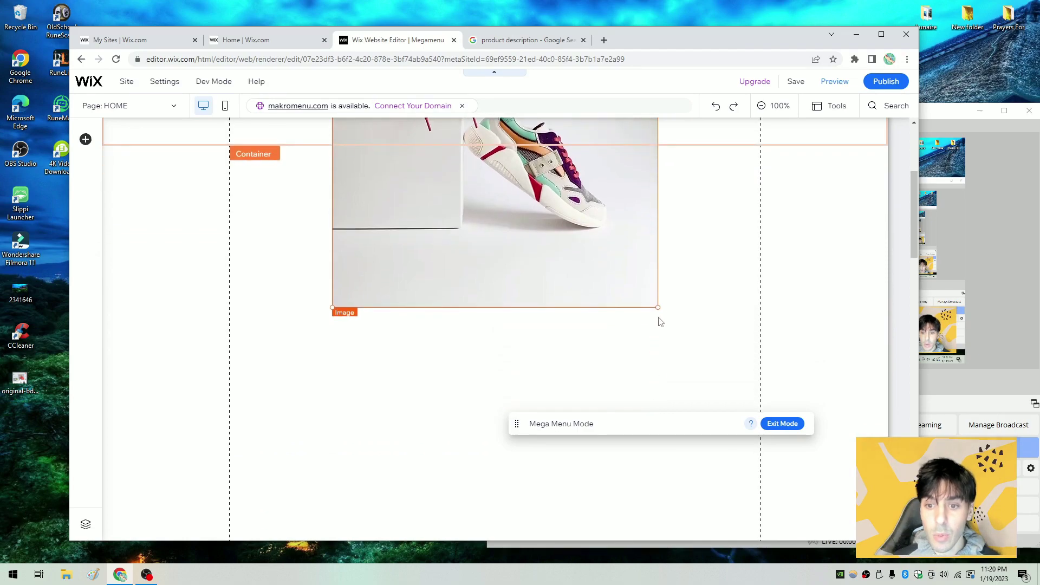
drag(660, 307, 523, 138)
scroll(542, 304, up, 4)
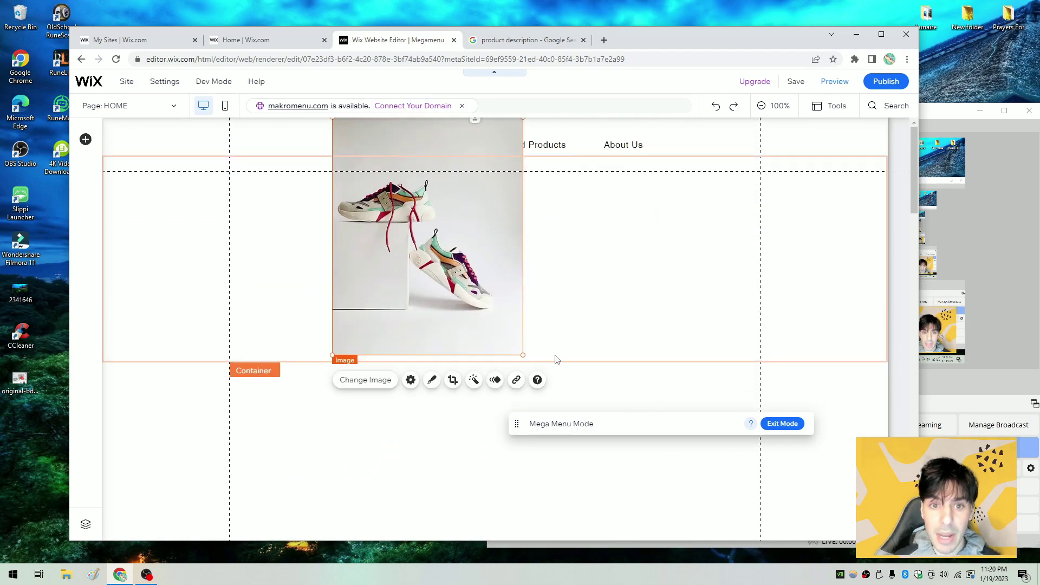
drag(523, 355, 467, 286)
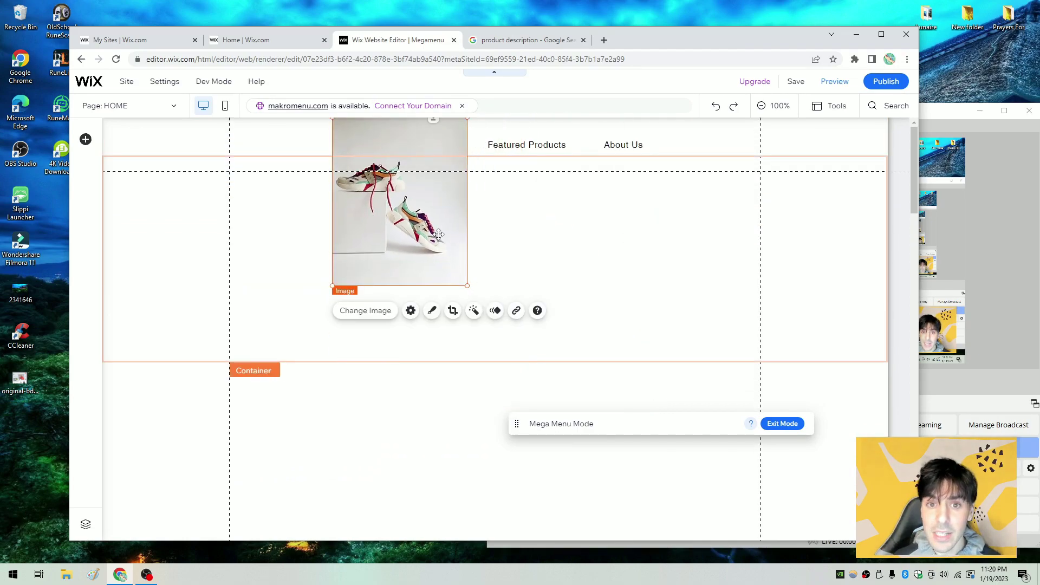
drag(439, 234, 378, 291)
click(529, 283)
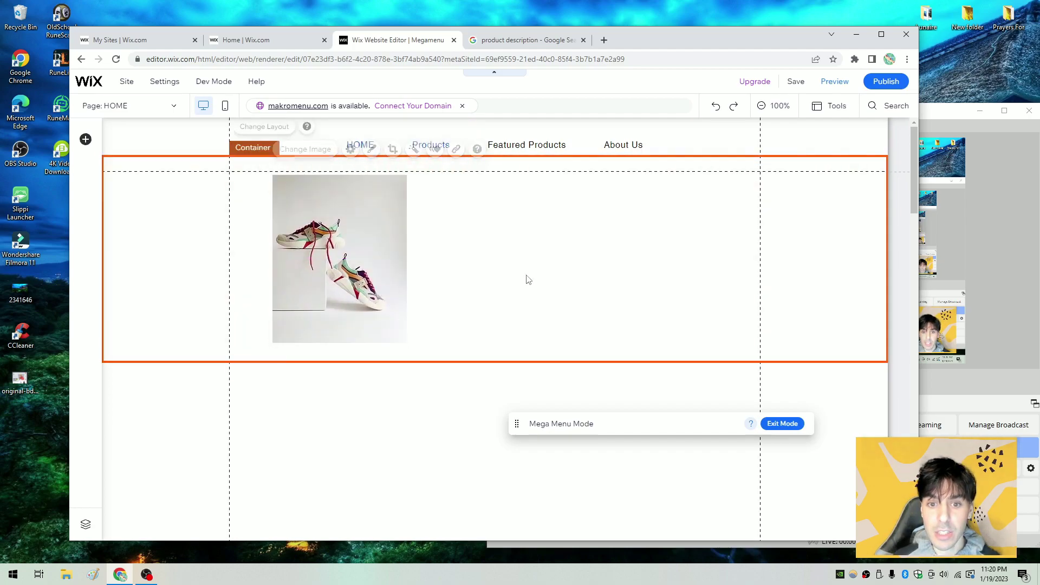
drag(536, 363, 558, 402)
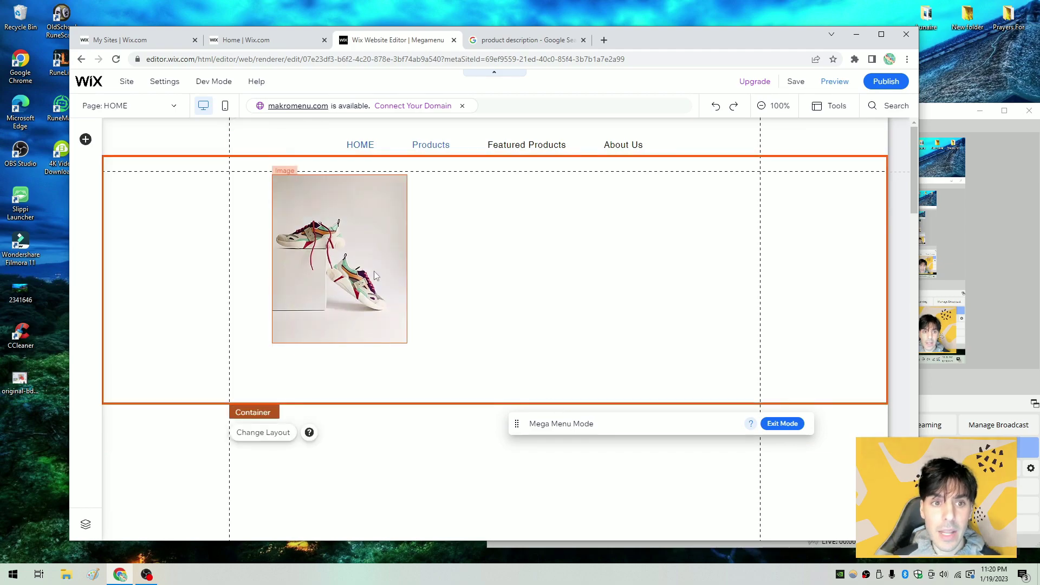
- Customize the sneaker photo's frame with a bordered frame preset and a 10 px corner radius, and look at its shadow settings
click(375, 281)
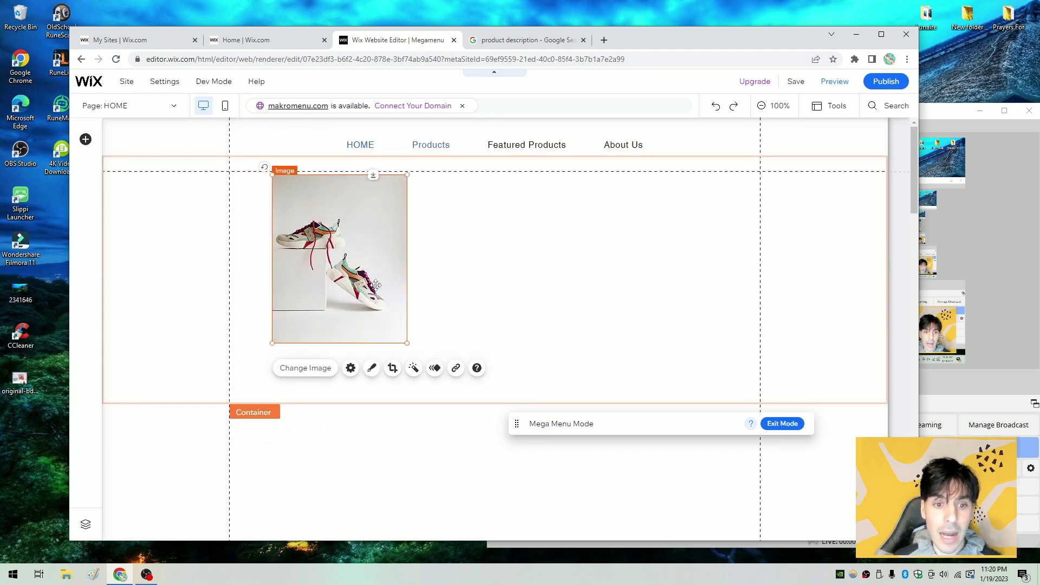
click(375, 371)
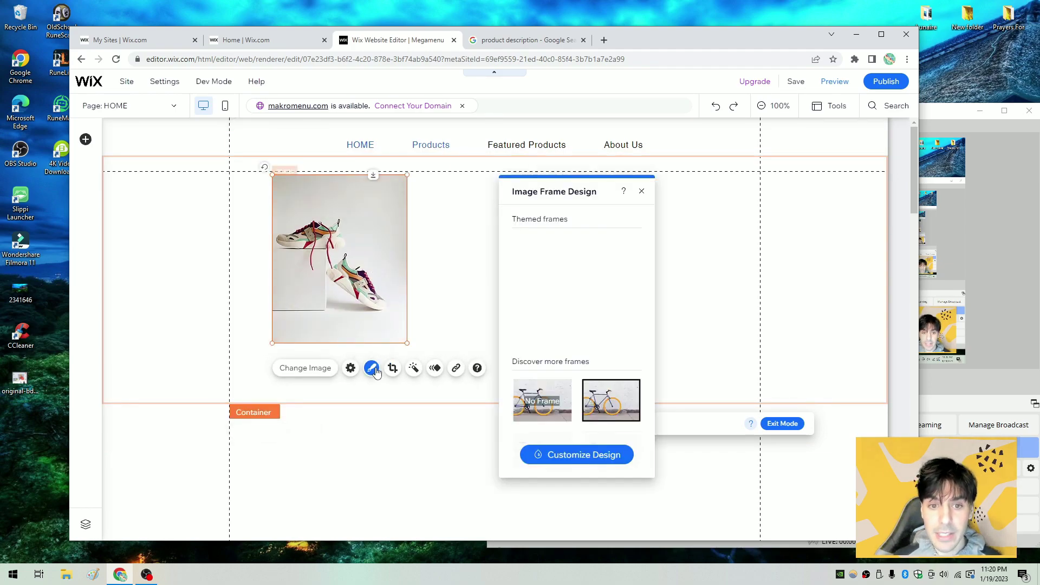
click(536, 456)
click(561, 223)
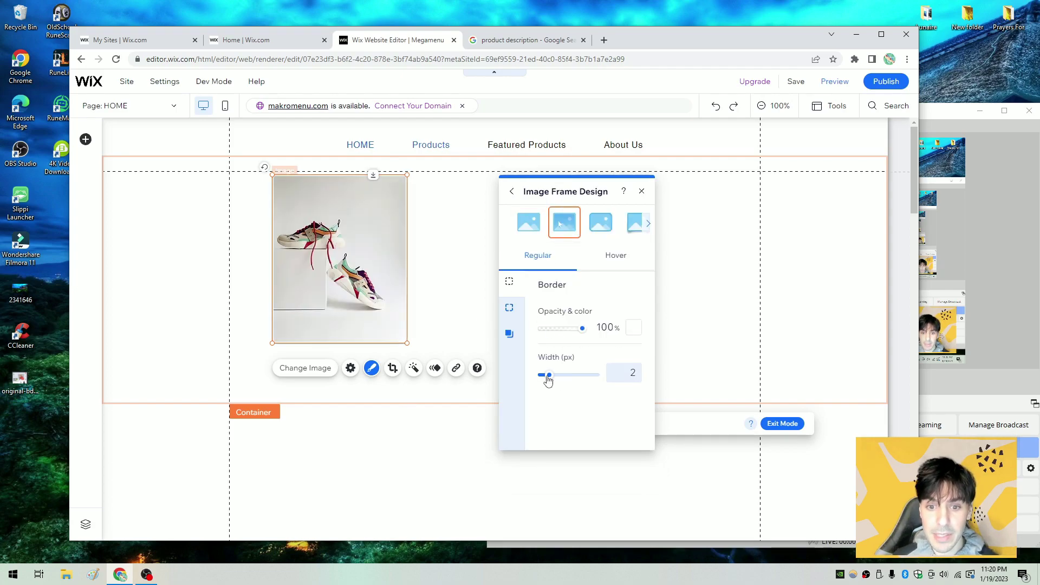
click(510, 307)
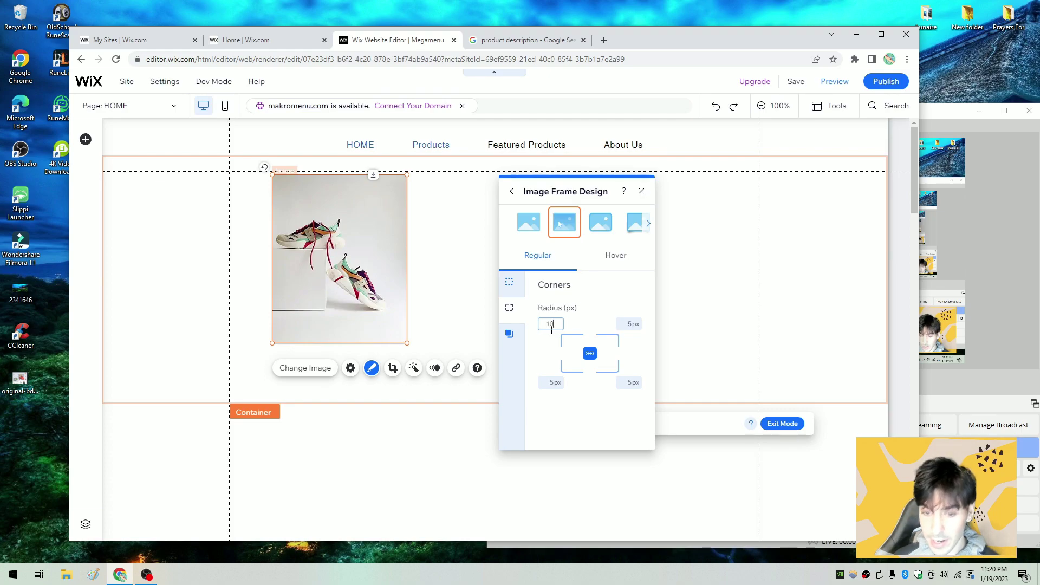
click(509, 333)
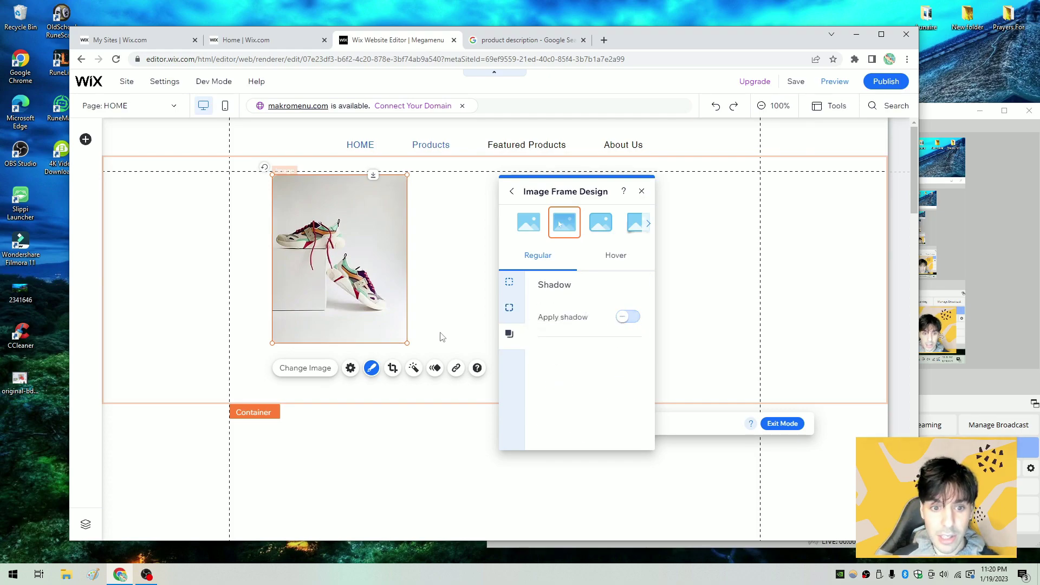
- Shrink the sneaker photo further and duplicate it to make an evenly spaced row of four in the upper part of the Products container
drag(407, 344, 372, 245)
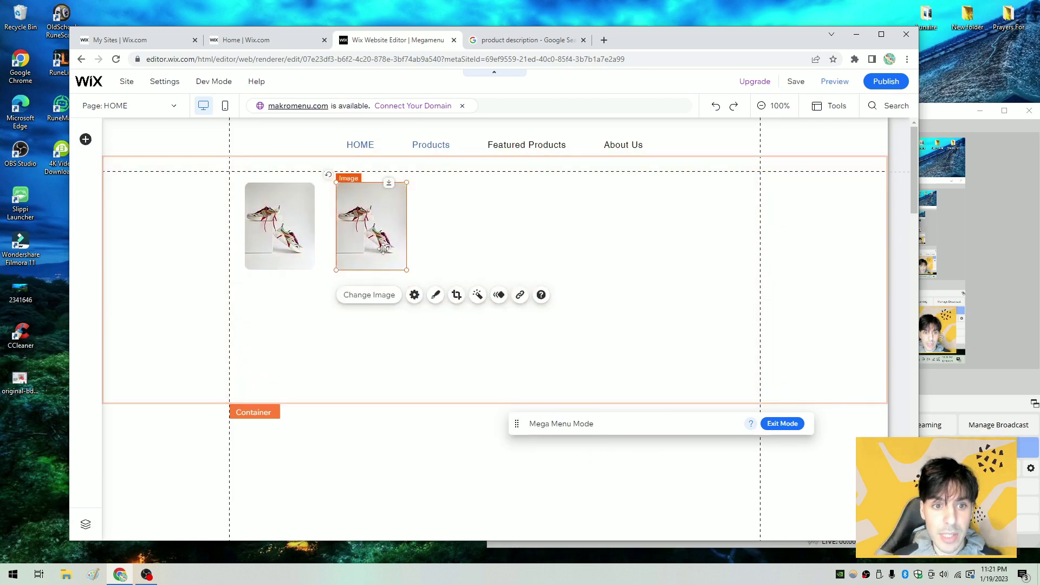
drag(331, 192, 500, 256)
key(ctrl+v)
drag(319, 177, 565, 247)
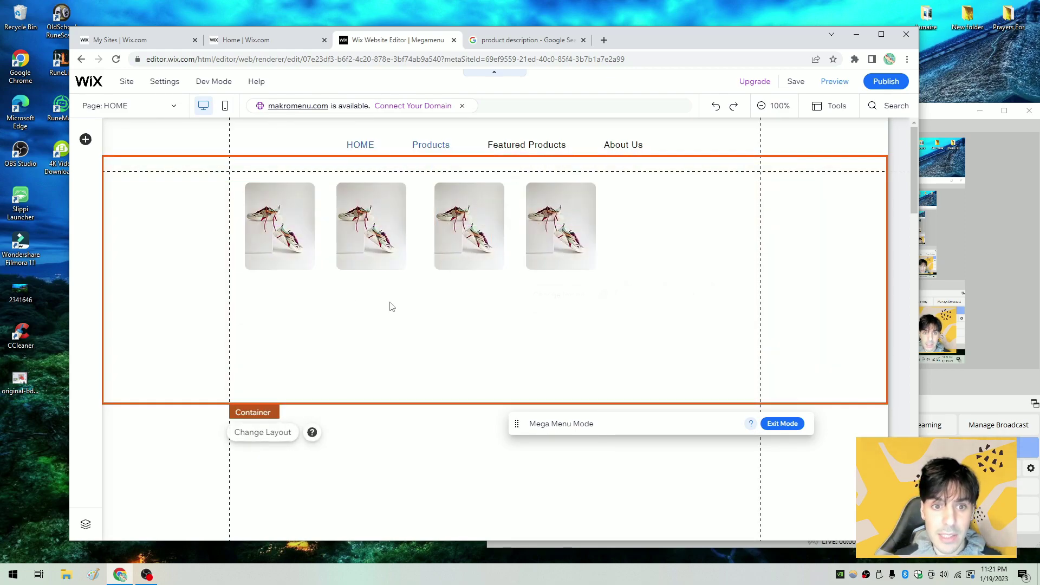
- Add a container box below the row of sneaker photos in the Products container and reduce its height to a thin strip
click(86, 140)
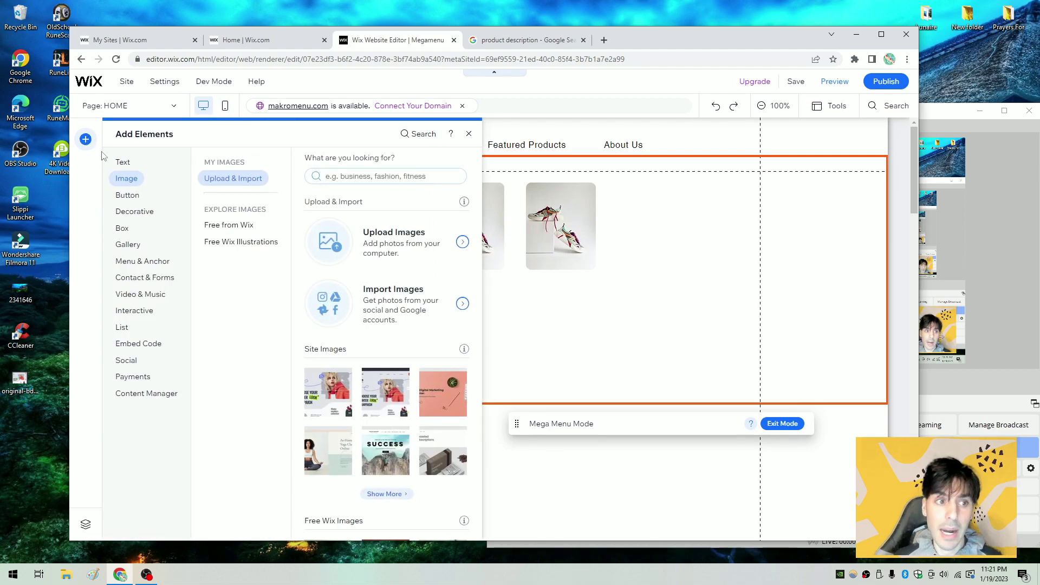
mouse_move(129, 200)
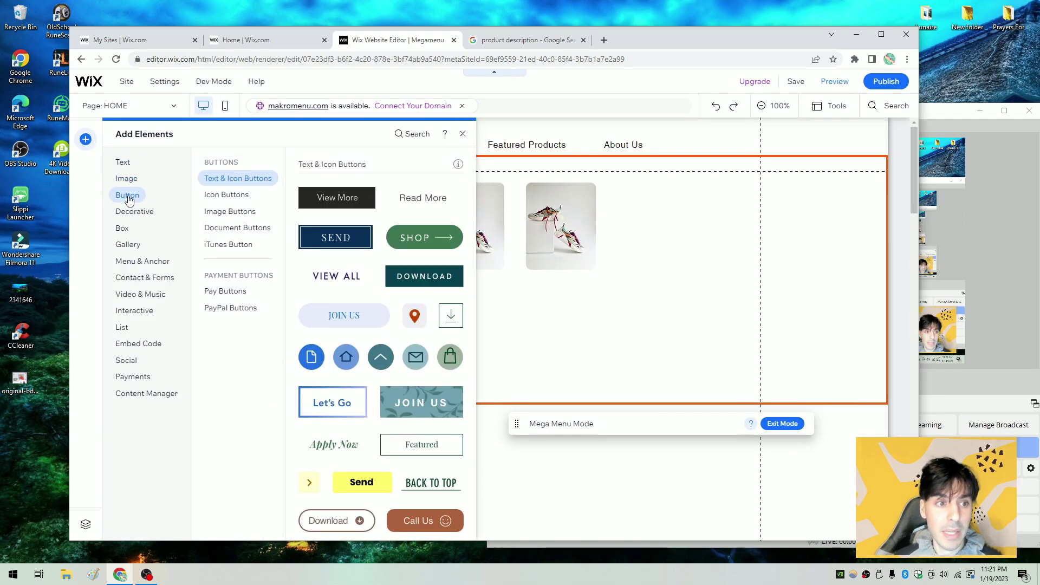
mouse_move(129, 232)
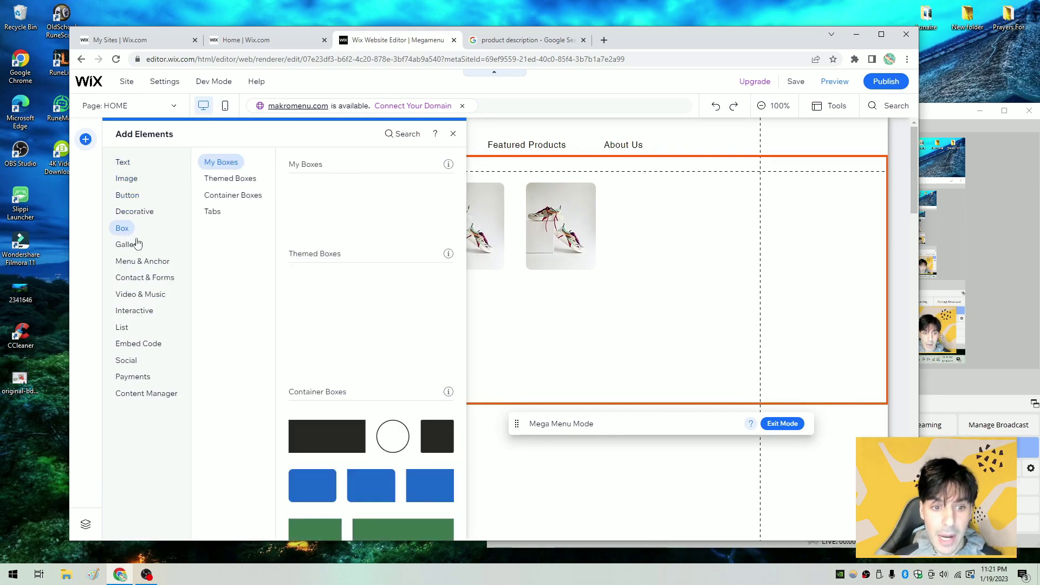
drag(323, 211, 522, 314)
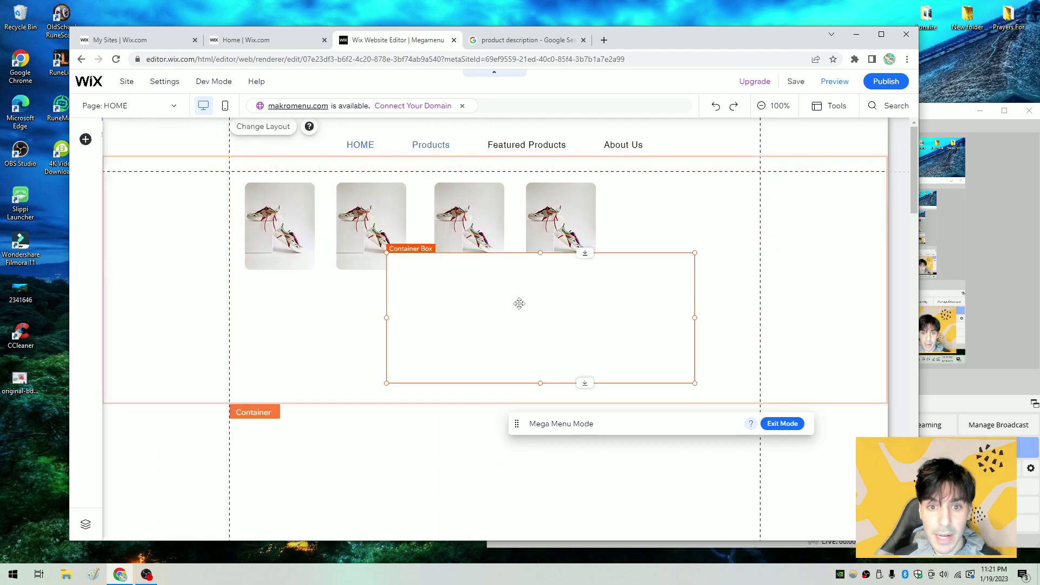
drag(540, 253, 537, 337)
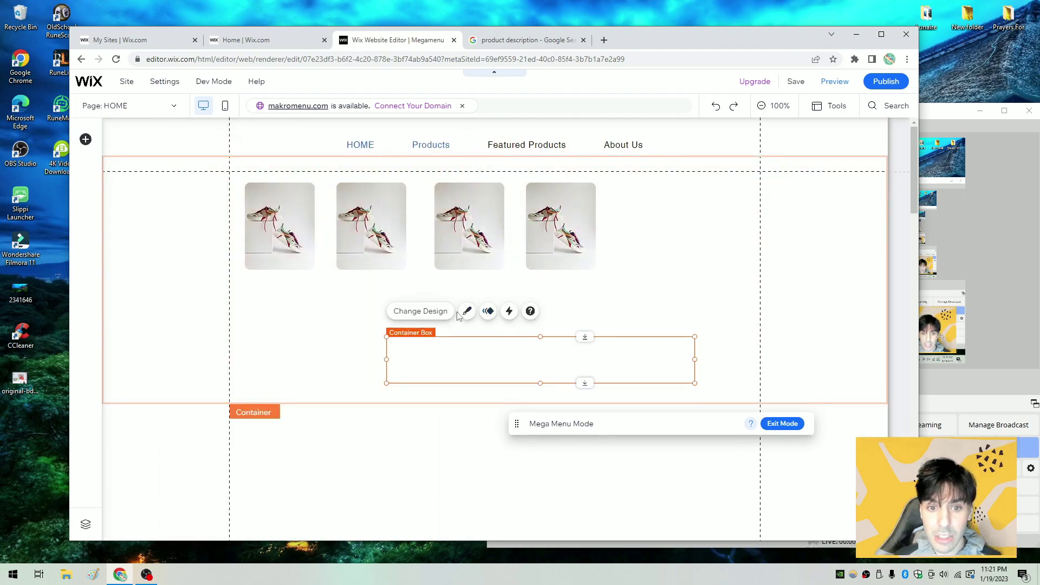
- Apply the solid dark design to the container box and try to spread the box across the container's width
click(467, 311)
click(808, 281)
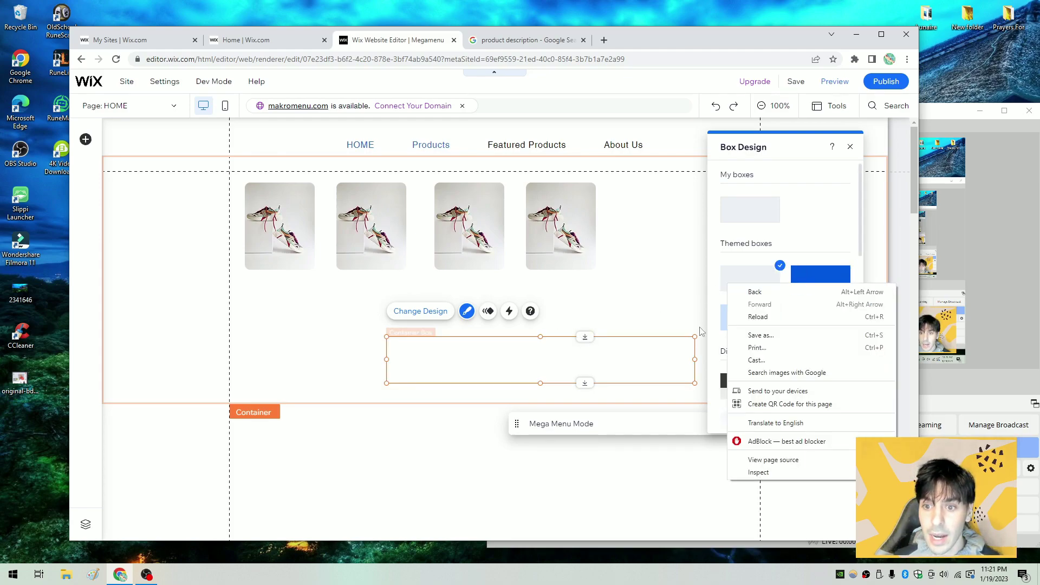
click(733, 280)
click(752, 383)
drag(548, 360, 280, 383)
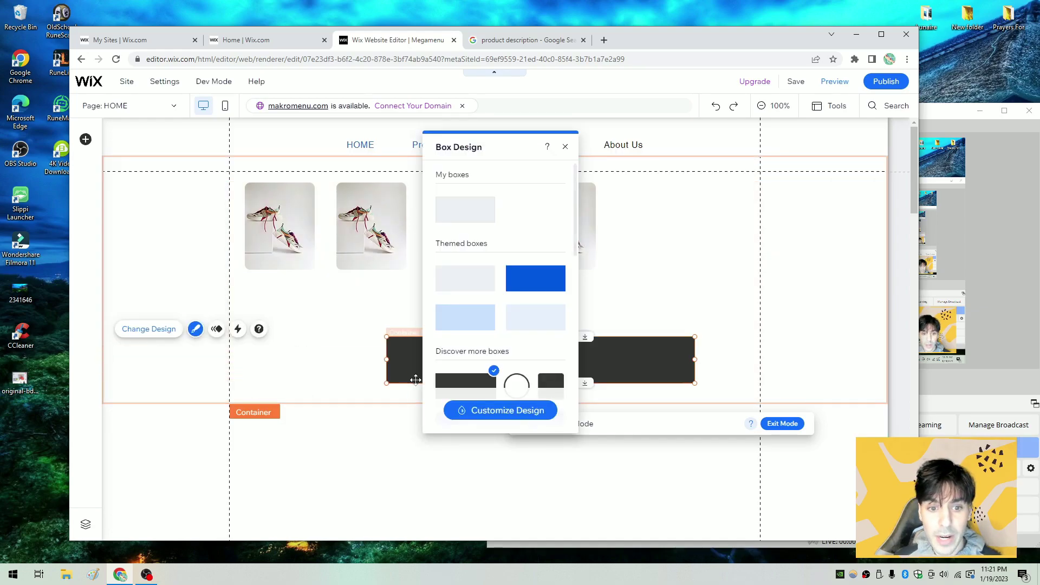
drag(407, 364, 132, 386)
drag(492, 386, 889, 381)
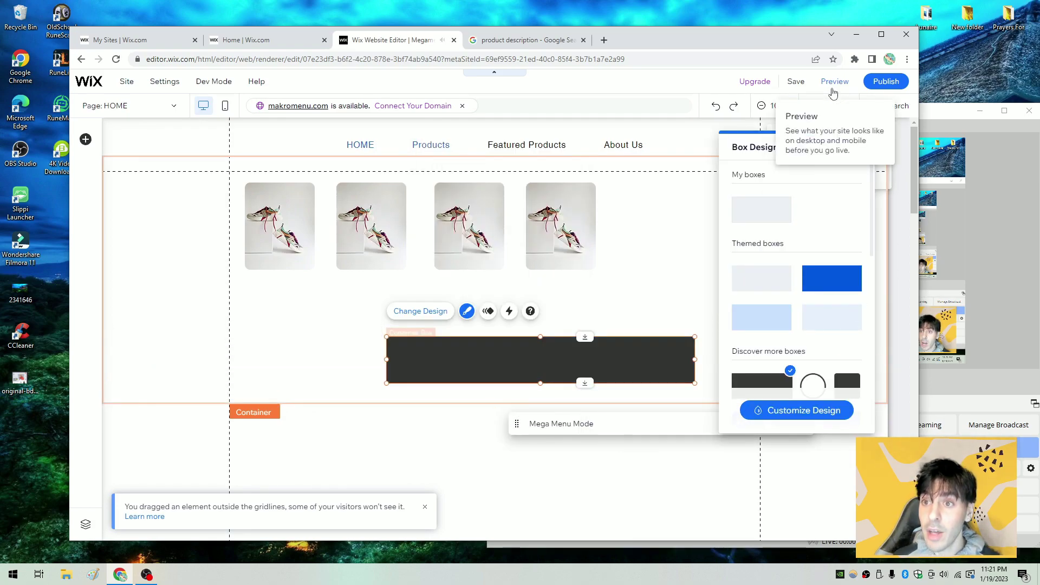
- Preview the site, check the Products and Featured Products mega menus, and return to the editor
click(835, 82)
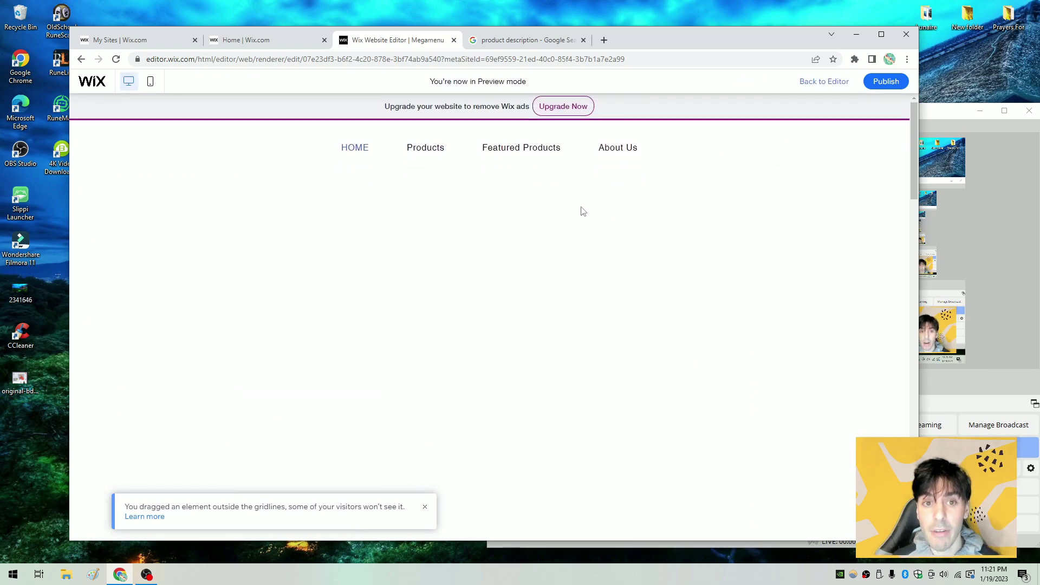
mouse_move(430, 153)
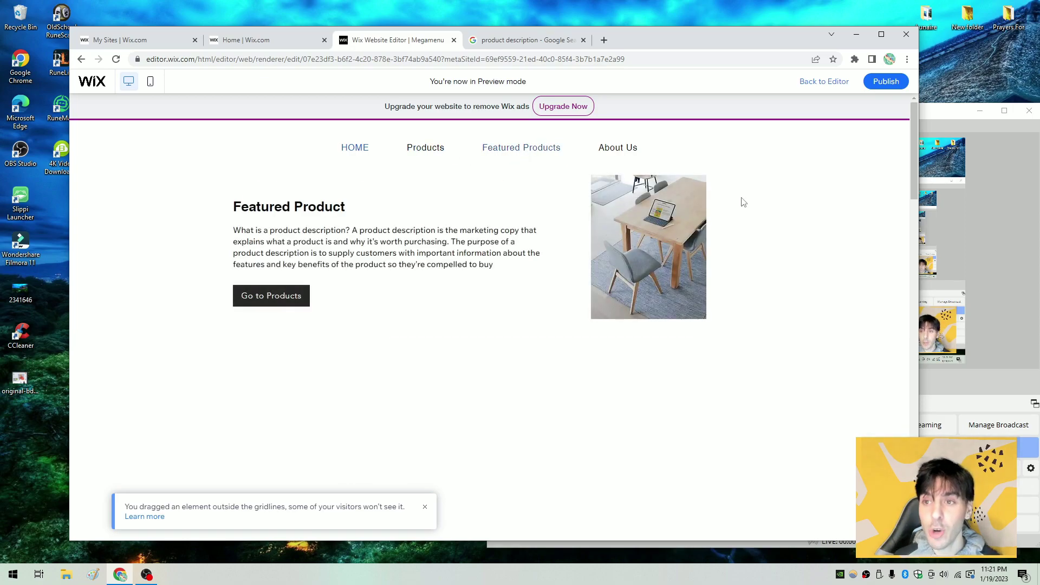
click(810, 81)
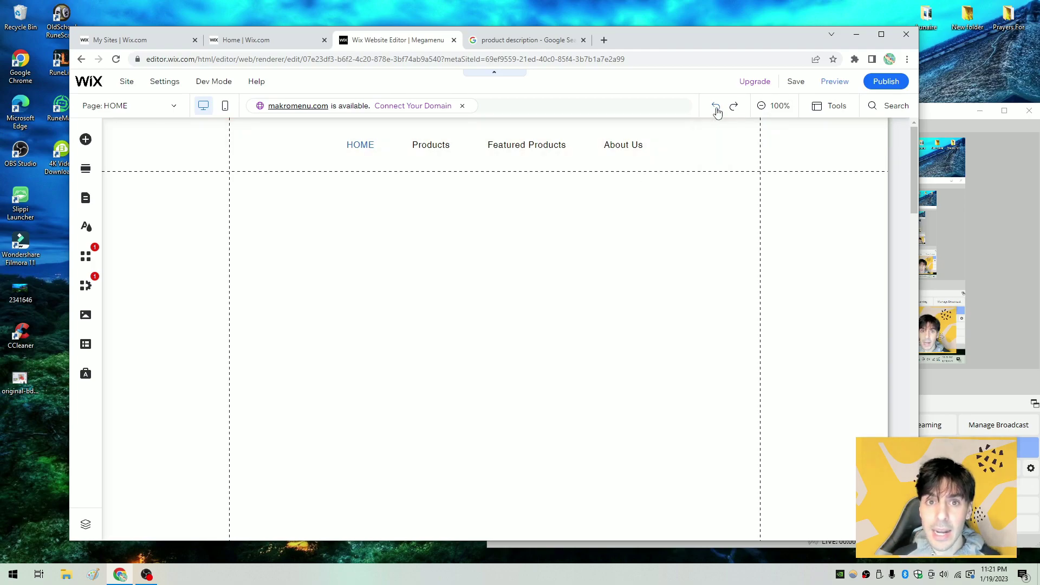
- Undo the page edits repeatedly to restore the original page with the Products & Designs, About Us and Featured menu
click(716, 107)
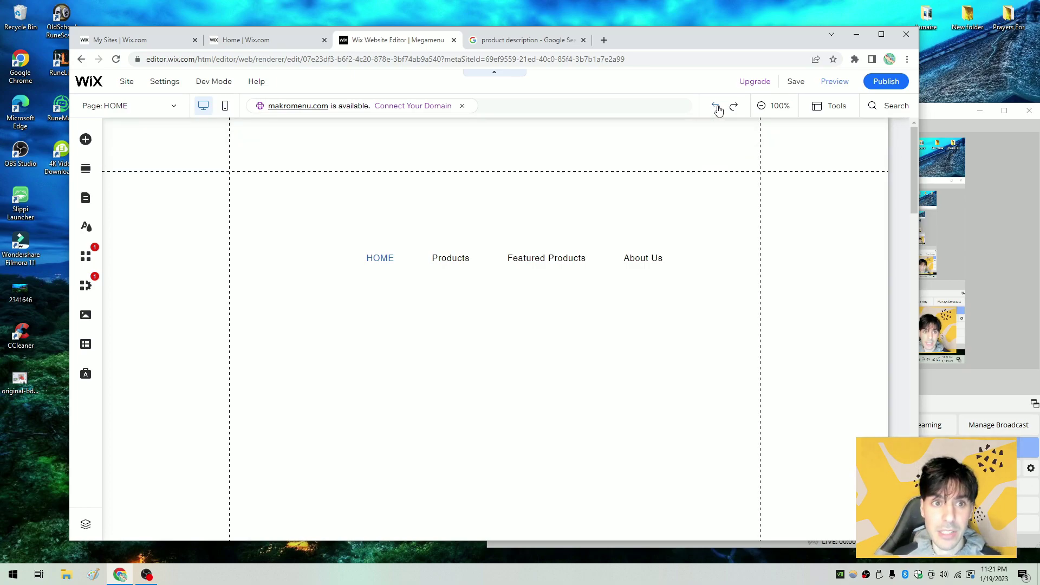
click(716, 108)
click(716, 107)
click(717, 107)
click(717, 107)
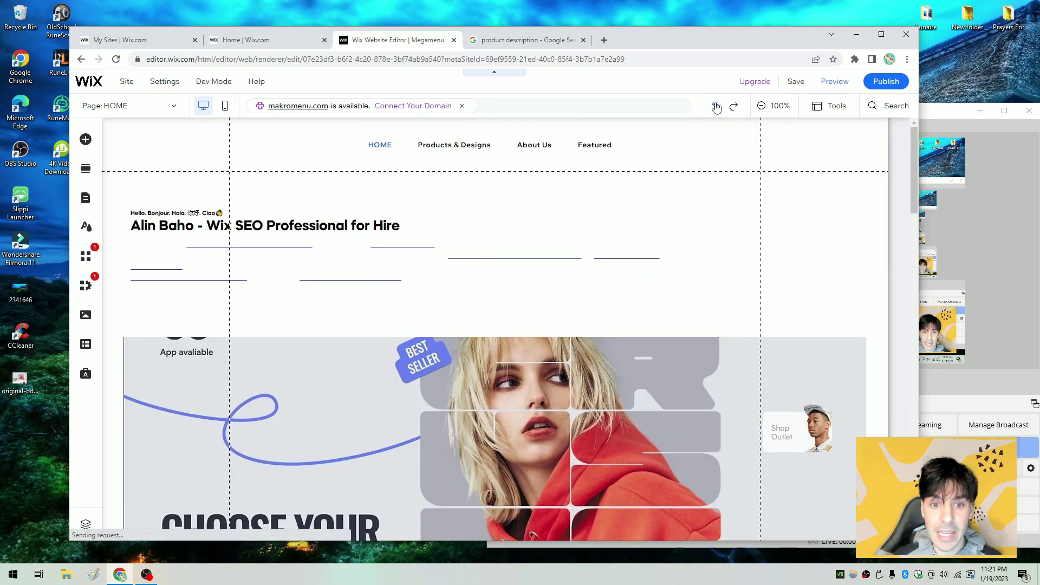
- Preview the restored site, check the About Us mega menu, and return to the editor
click(835, 83)
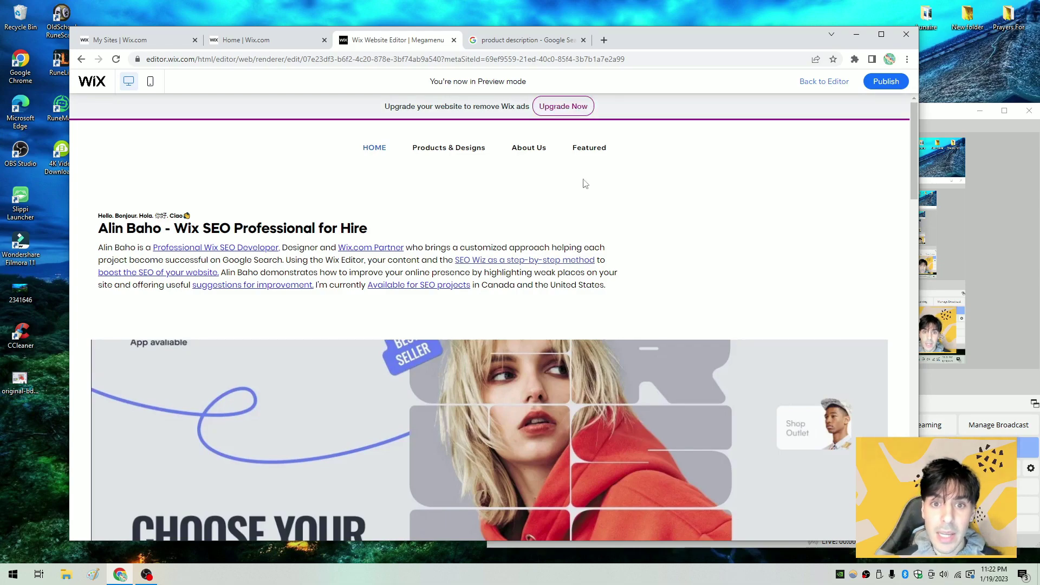
mouse_move(532, 152)
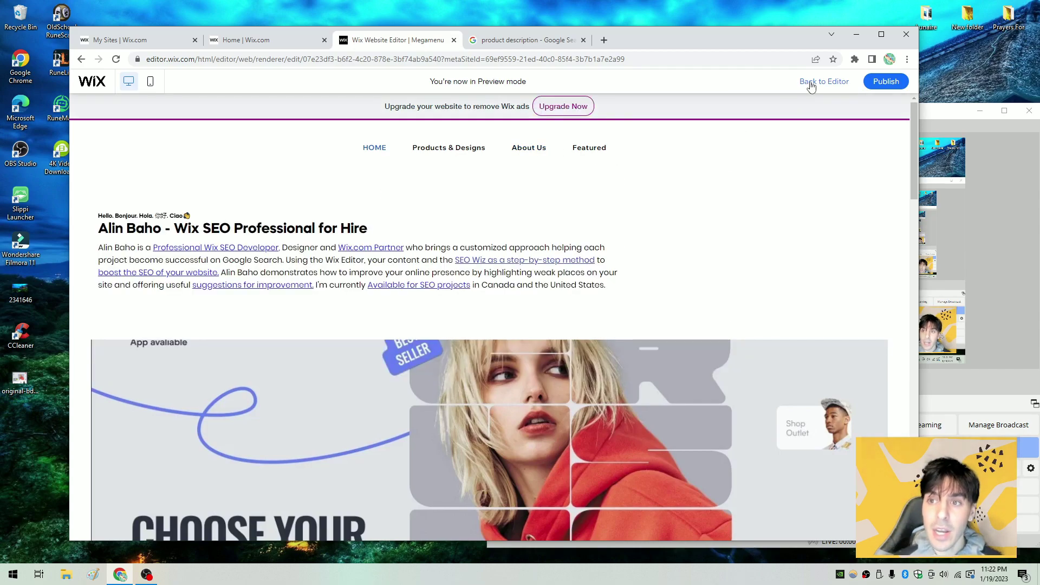
click(812, 82)
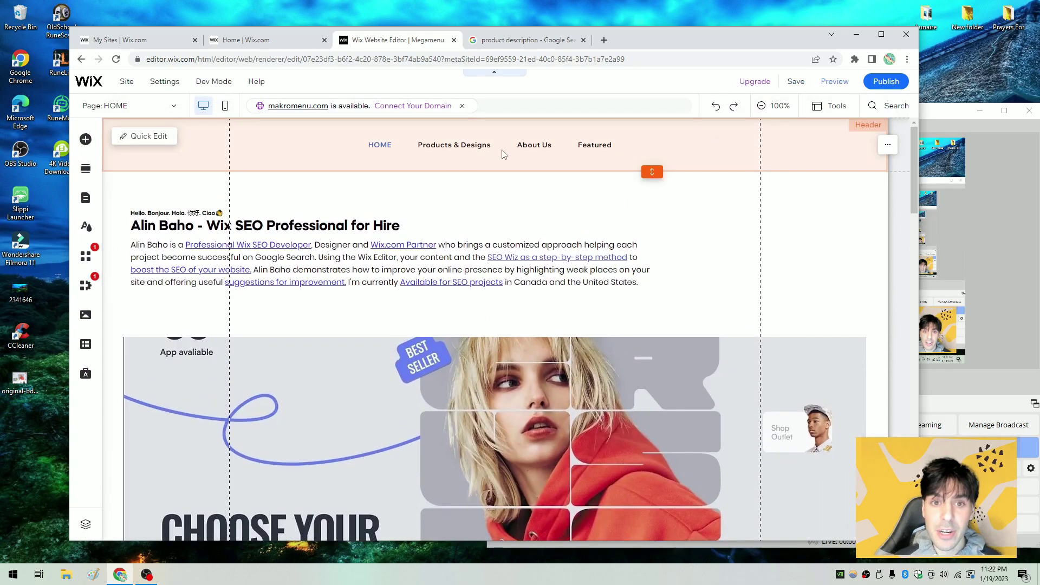
- Open the Products & Designs mega menu container of the header menu for editing
click(482, 149)
click(401, 180)
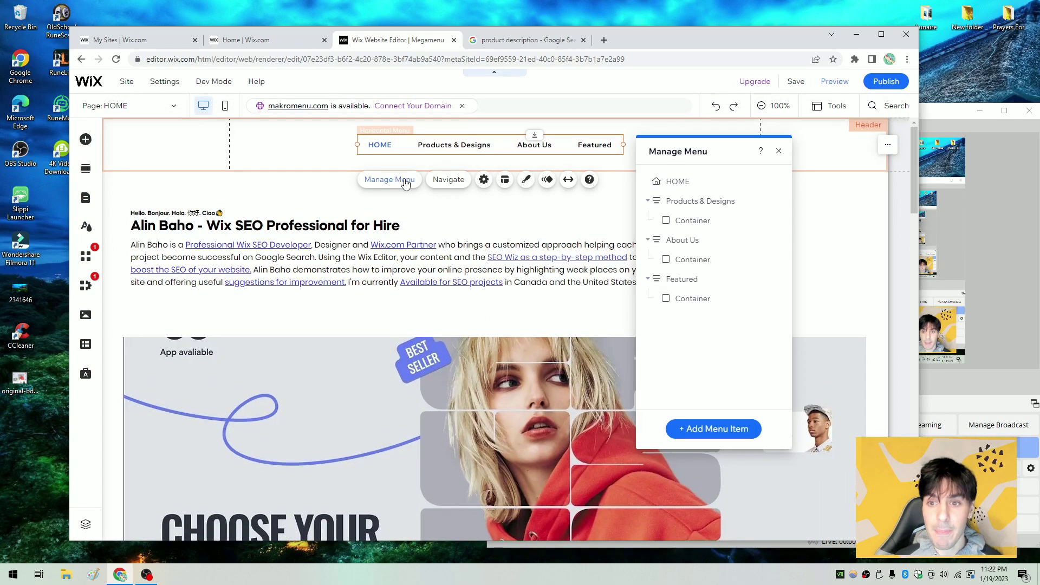
click(775, 220)
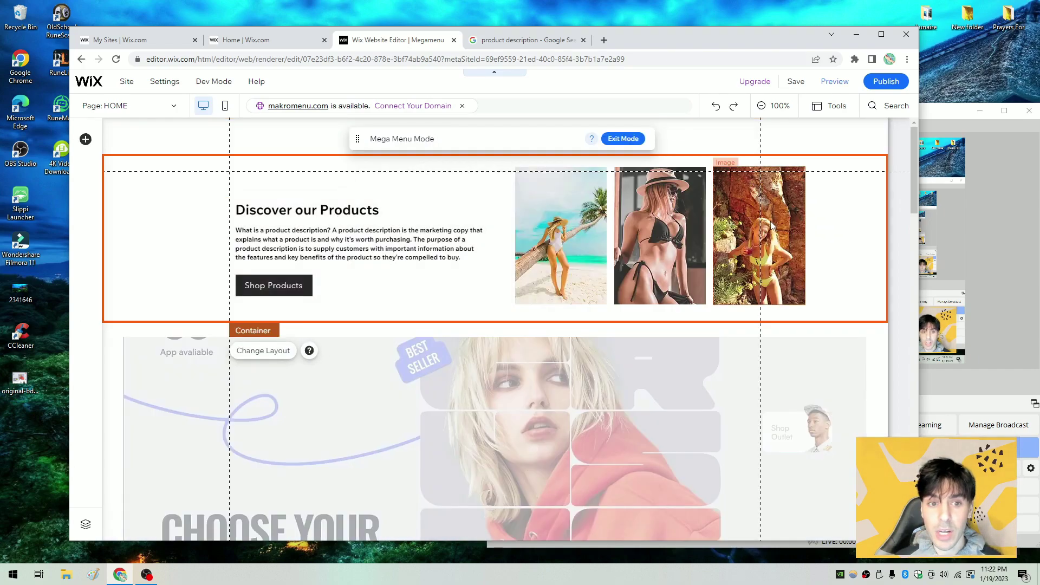
- Nudge the beach photo with the palm tree slightly left and extend the Products & Designs container's lower edge downward
mouse_move(597, 232)
mouse_down()
mouse_move(570, 241)
mouse_move(593, 232)
mouse_up()
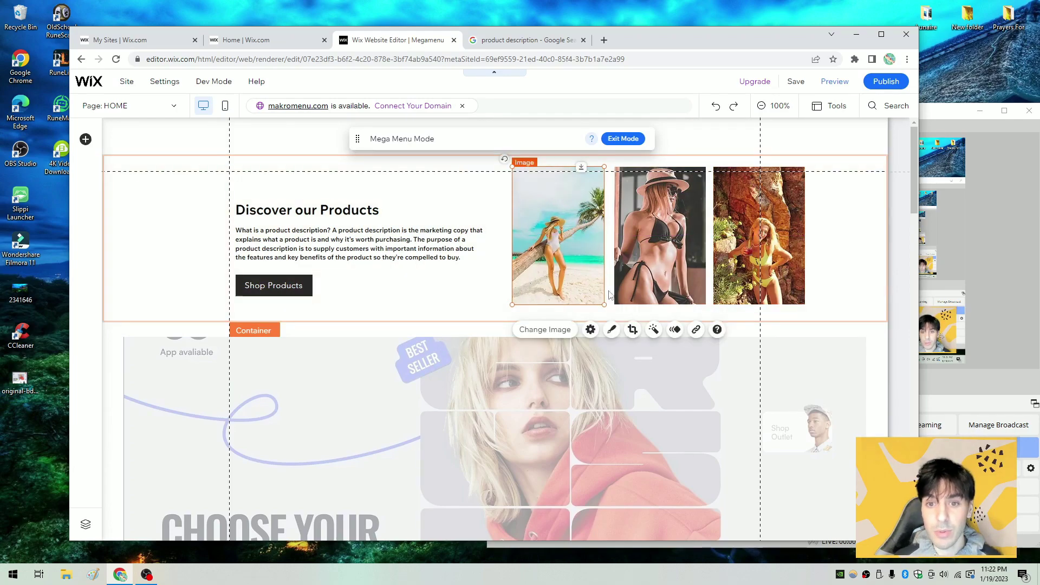
click(554, 320)
drag(554, 321, 554, 425)
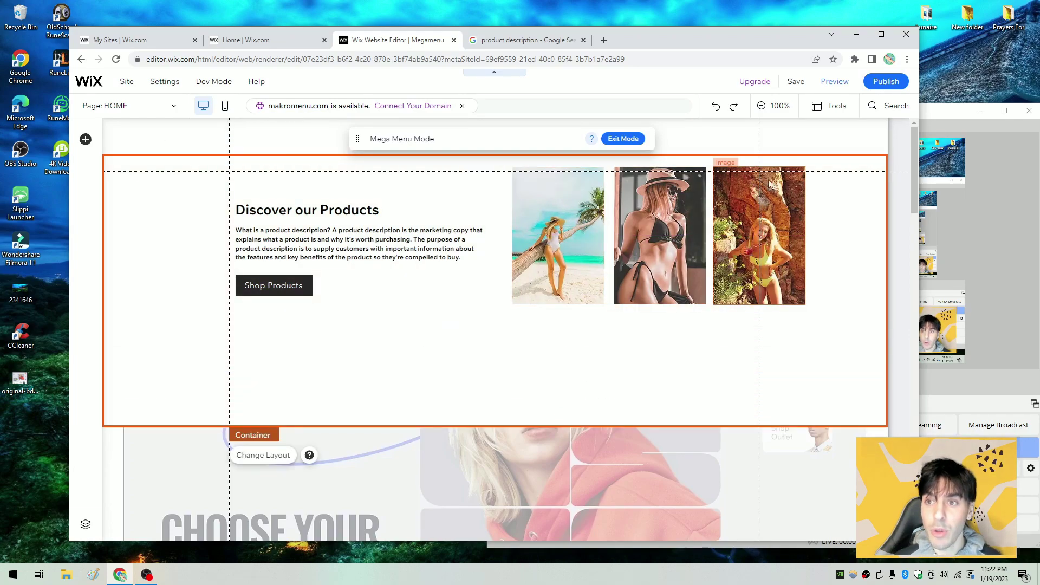
- Preview the site, check the Products & Designs, About Us and Featured mega menus, and return to the editor
click(837, 90)
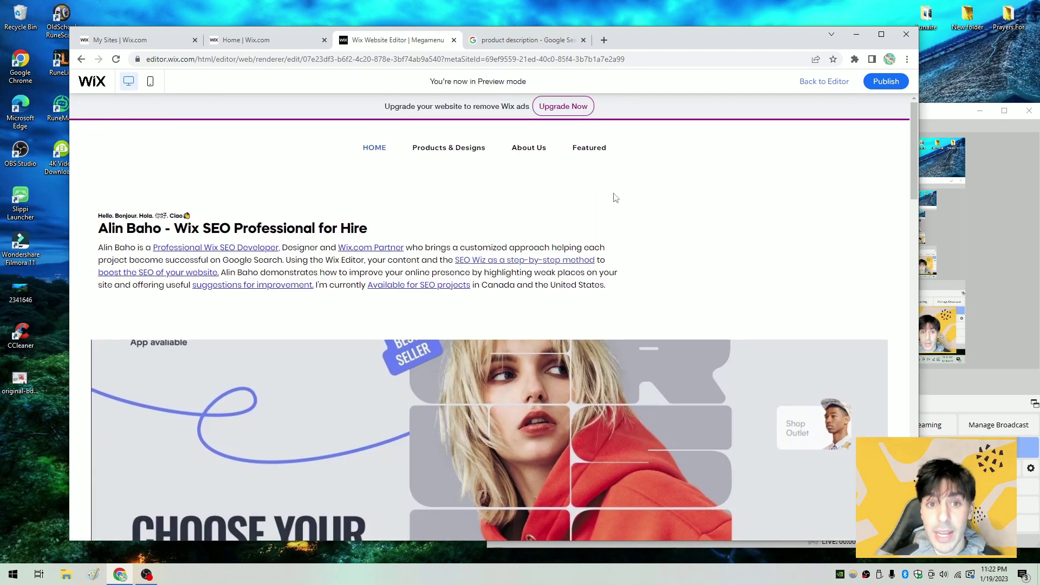
mouse_move(461, 156)
mouse_move(515, 154)
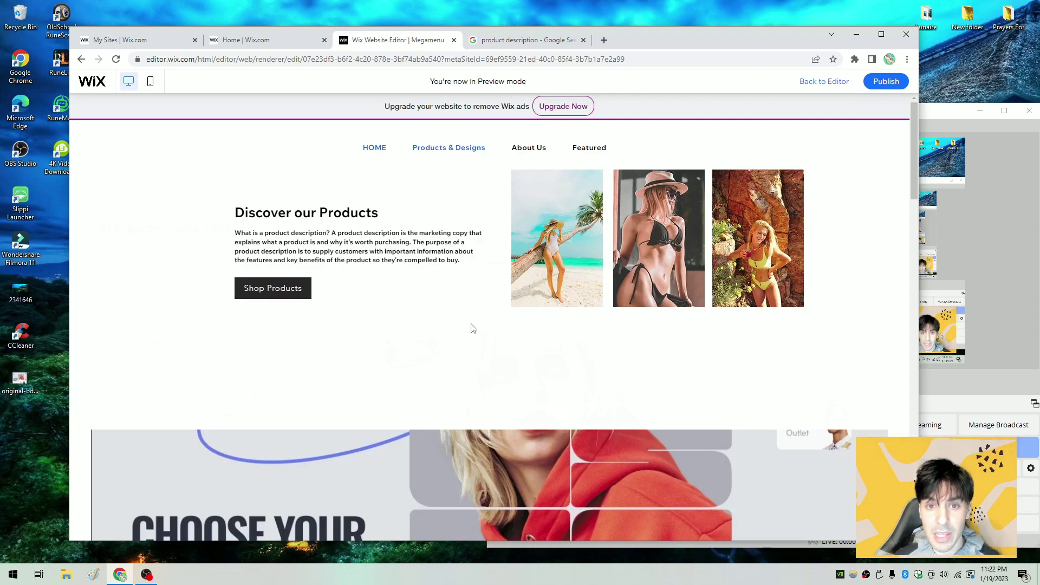
mouse_move(596, 148)
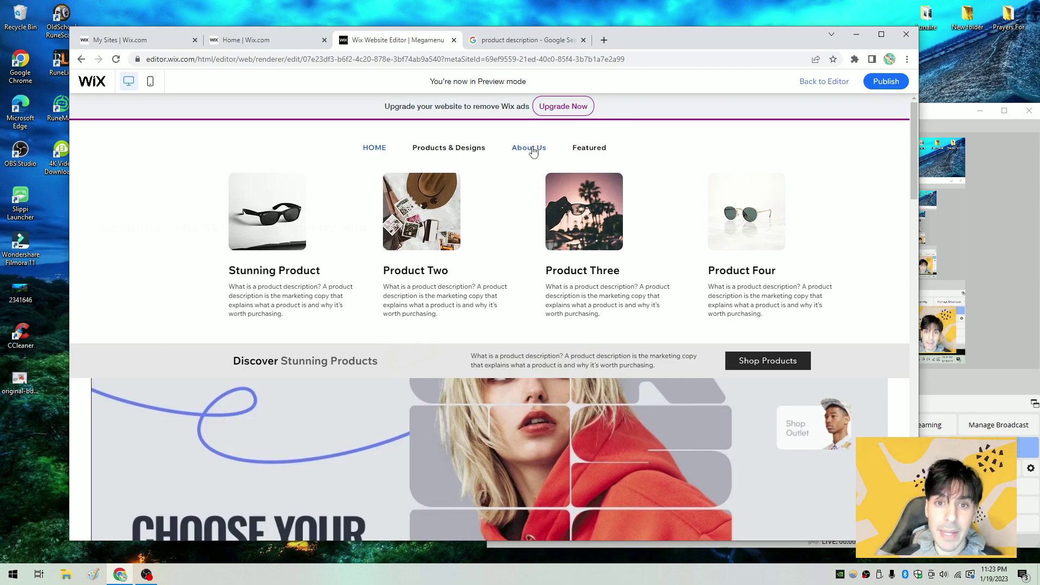
right_click(801, 87)
click(804, 83)
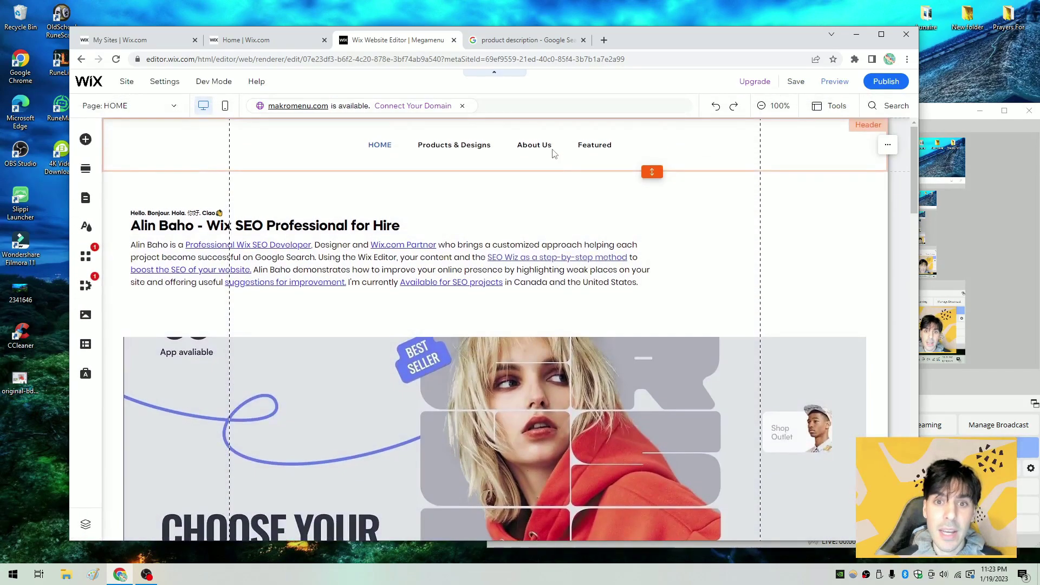
- Look at the header's horizontal menu in the editor and open the site preview again
click(535, 143)
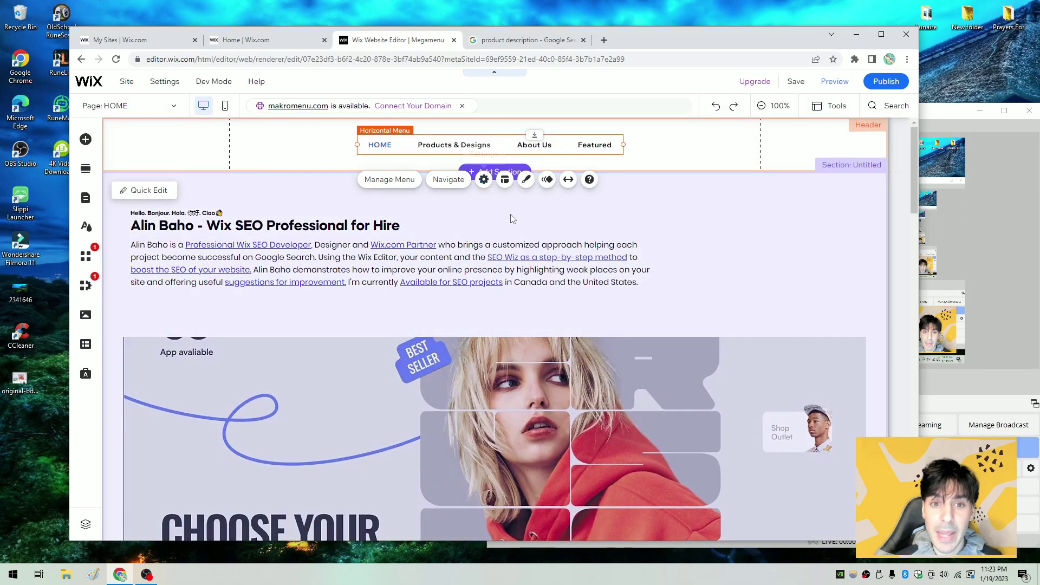
click(512, 218)
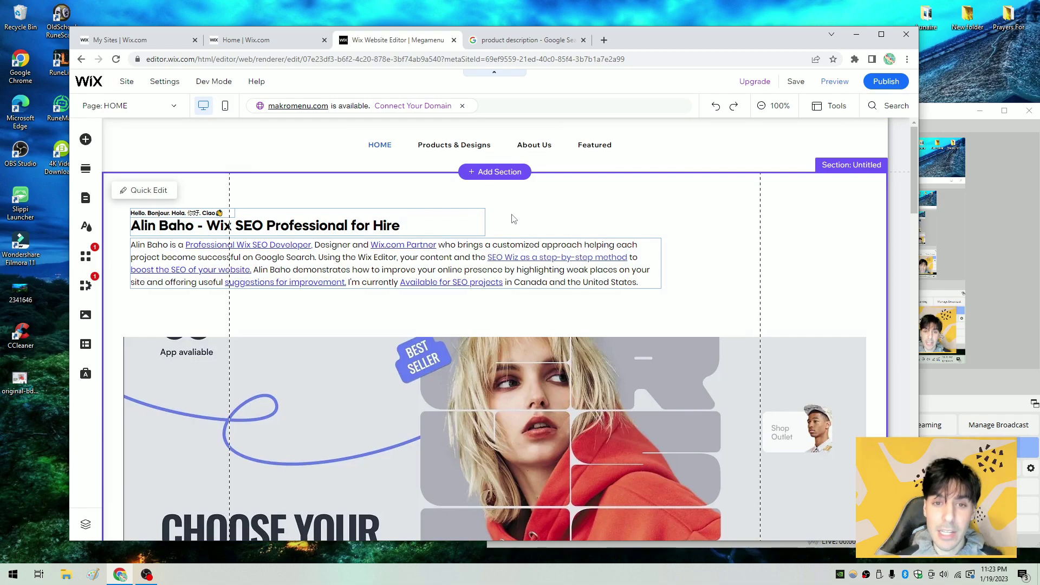
click(831, 82)
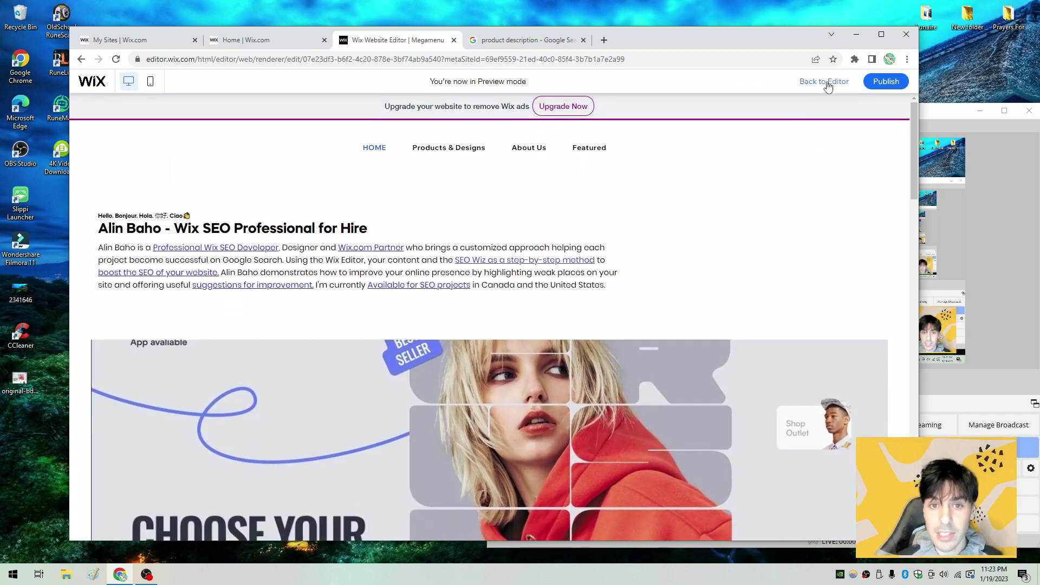